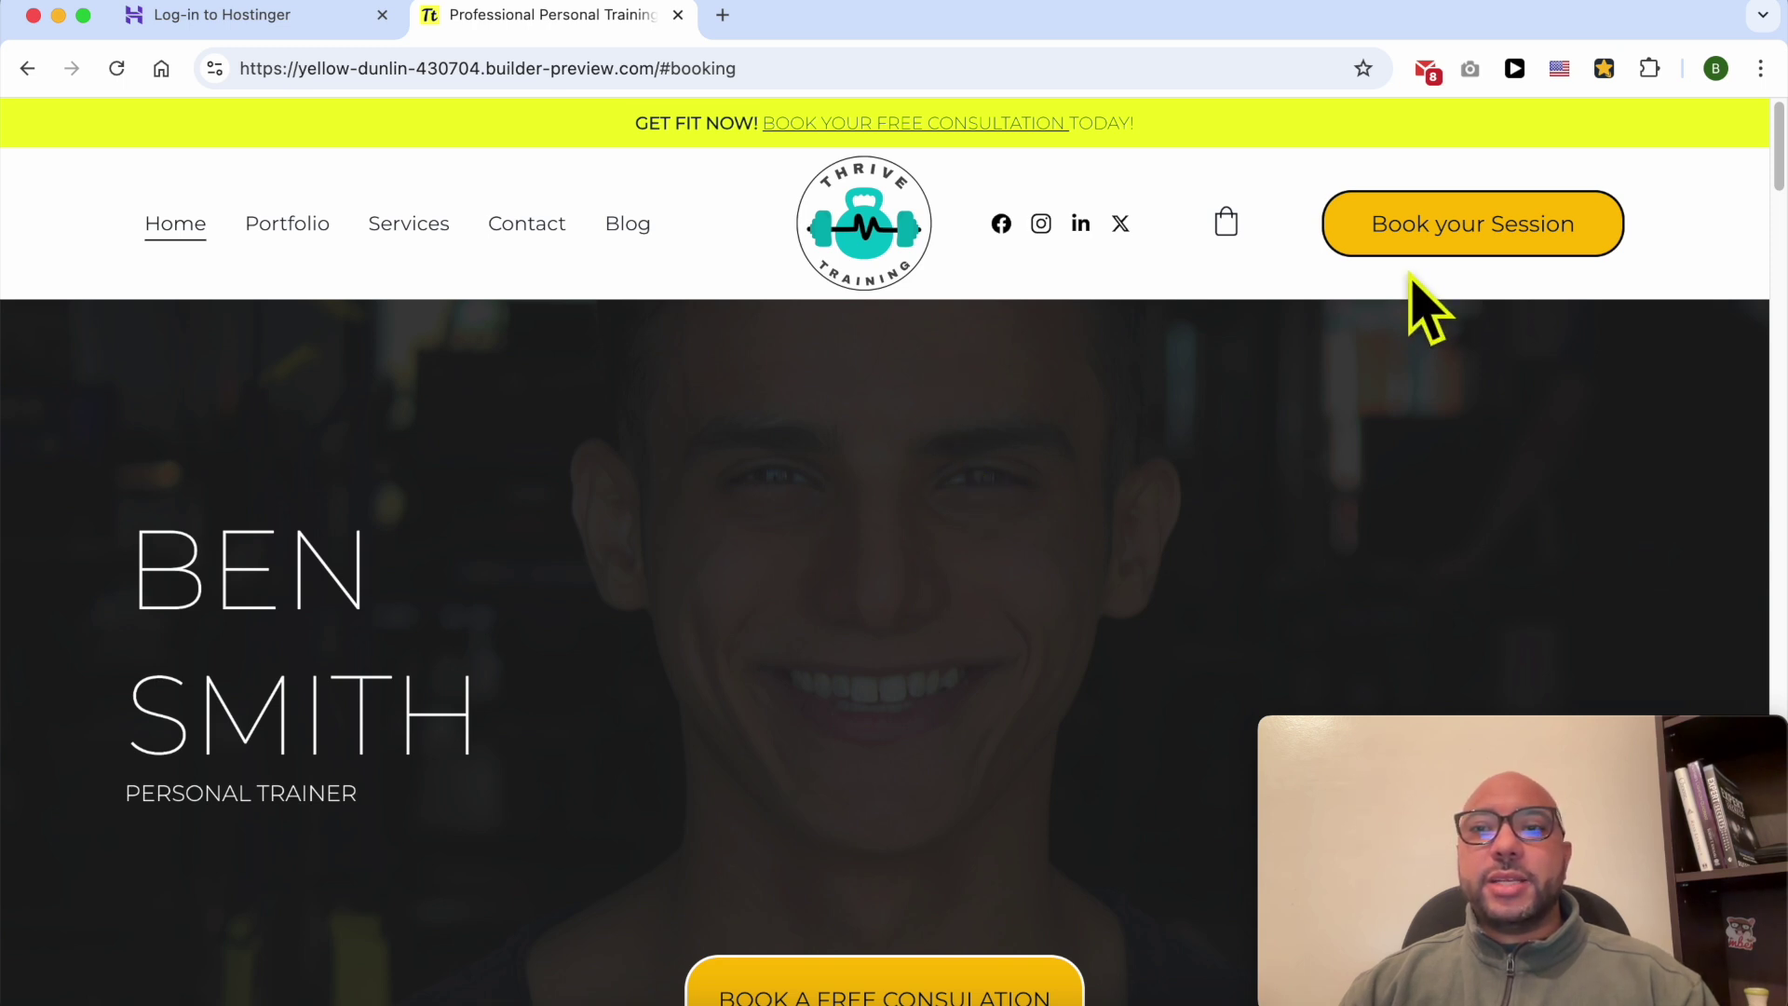
# - Open the booking calendar for the 1-hour personal training session and check the available days through February 2025
pyautogui.click(1445, 229)
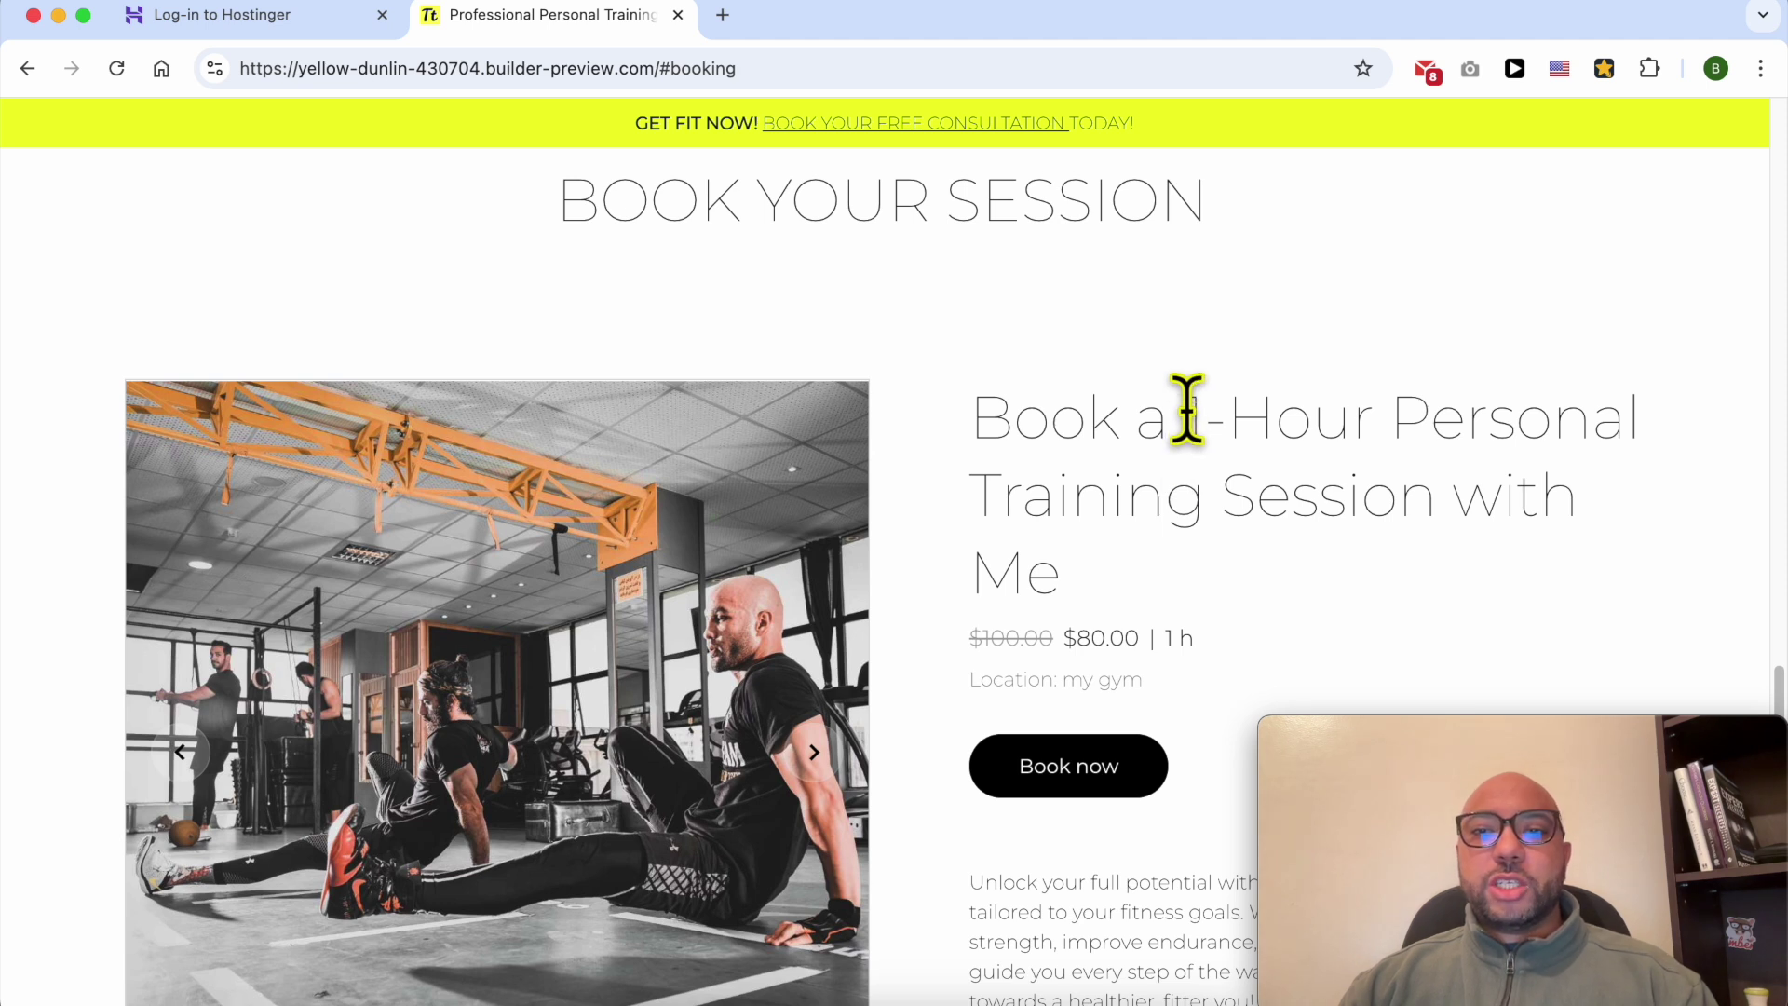
pyautogui.scroll(-2, 1187, 410)
pyautogui.click(1070, 652)
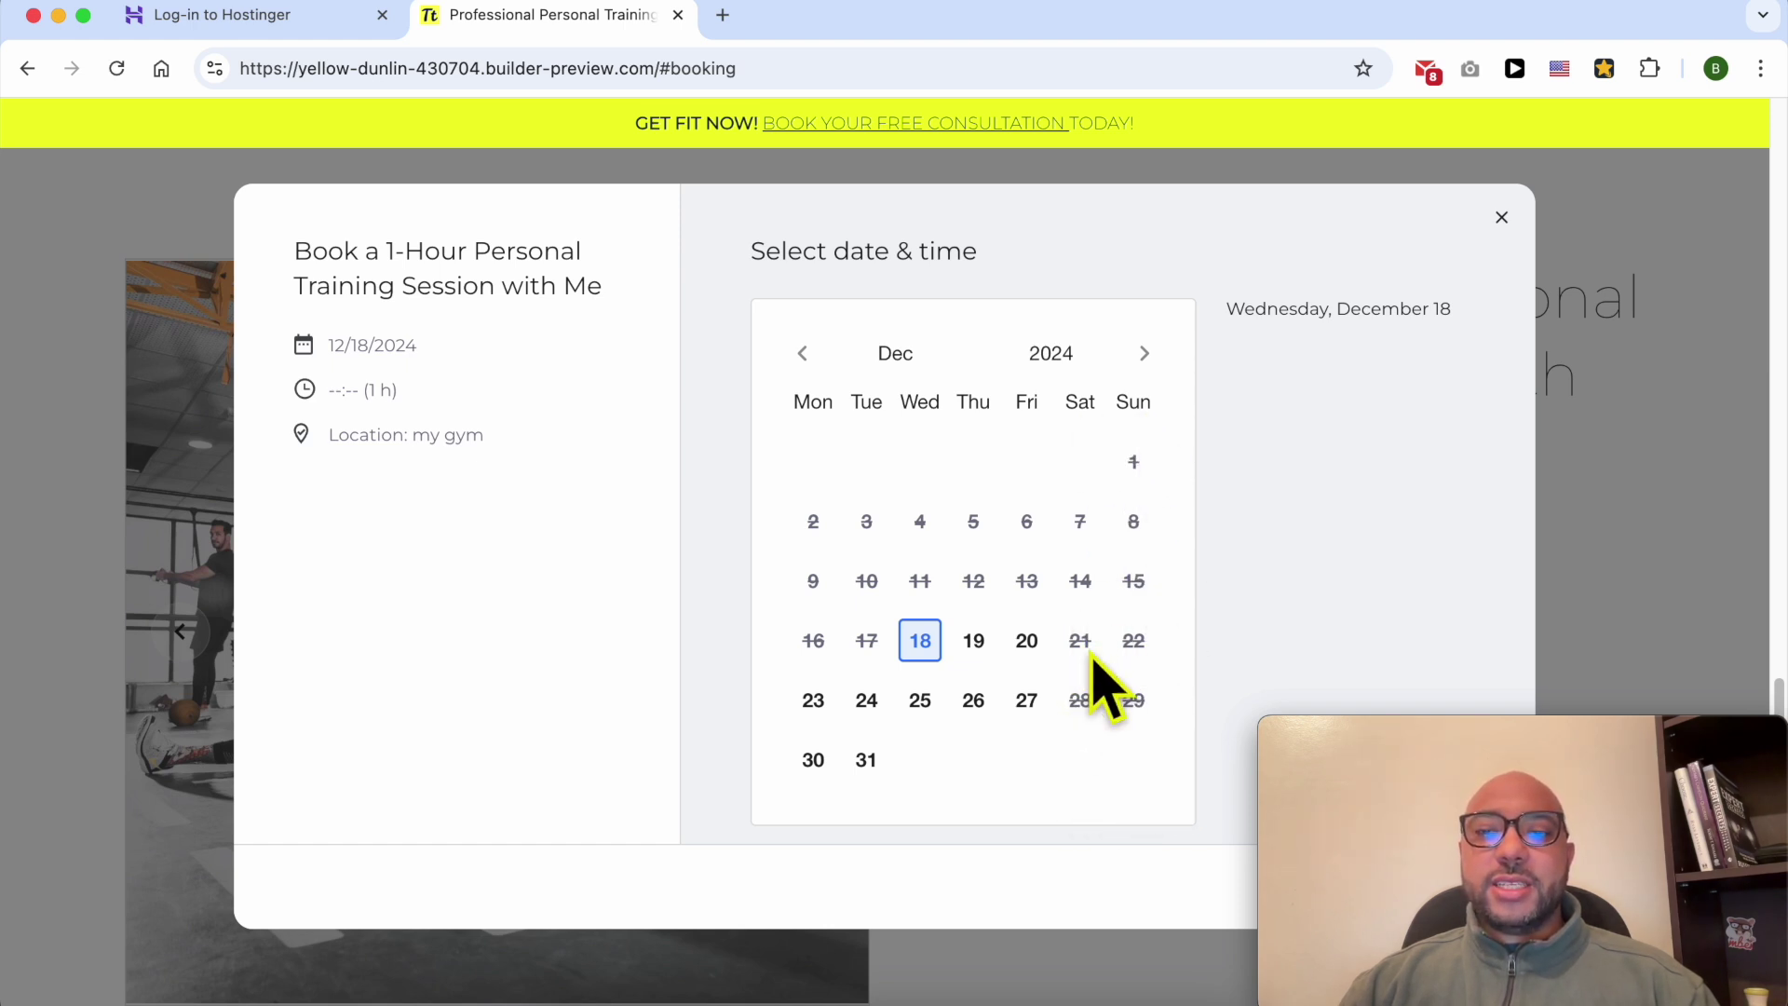
pyautogui.click(1143, 353)
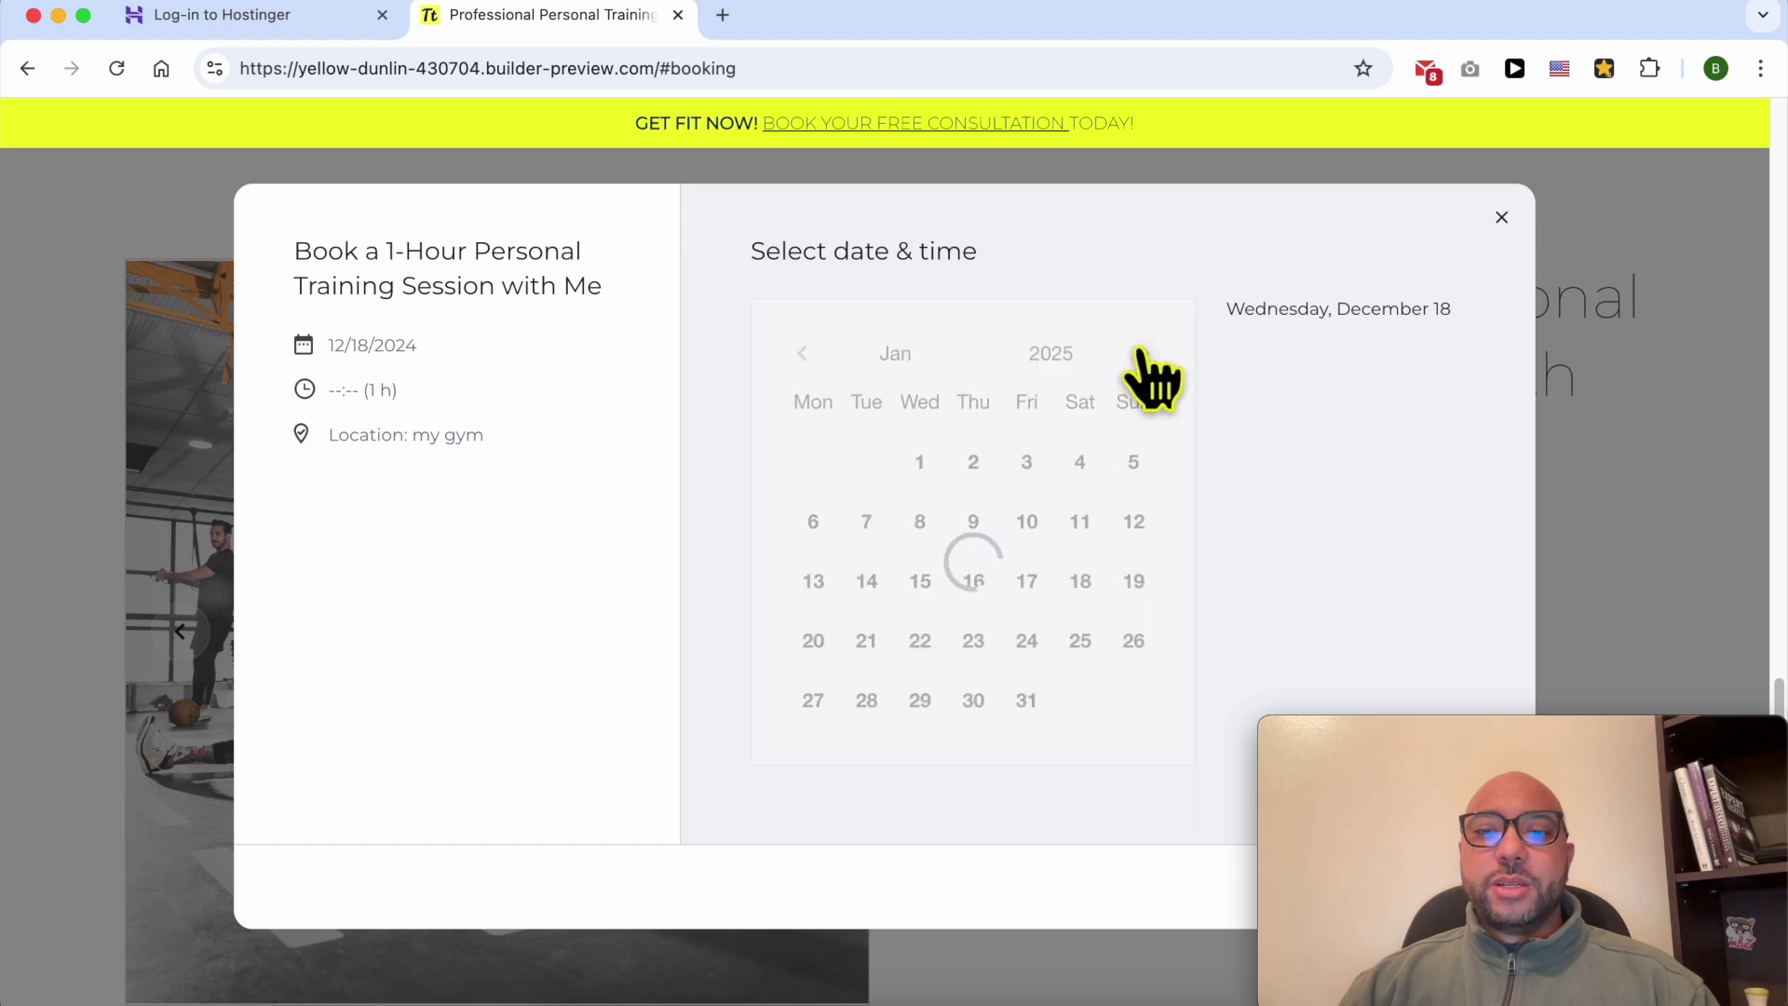
pyautogui.click(1144, 354)
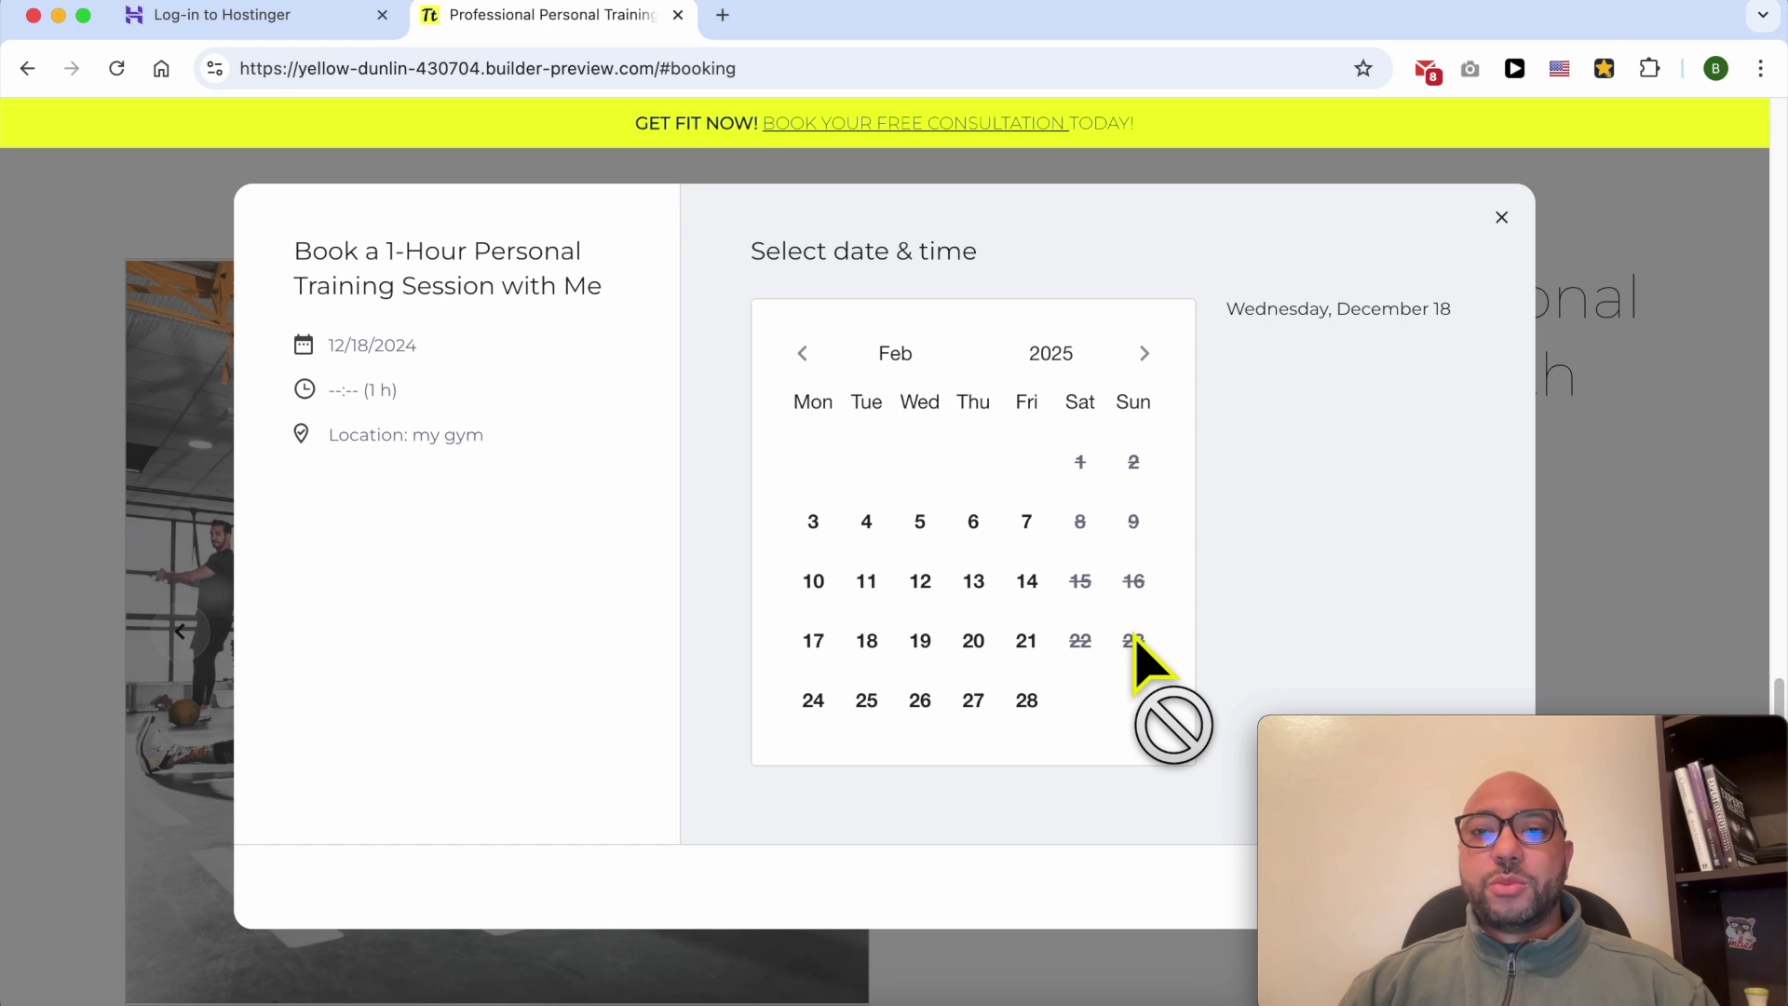
# - Switch to Hostinger and open the store manager of yellow-dunlin-430704.builder-preview.com from the websites list
pyautogui.click(282, 16)
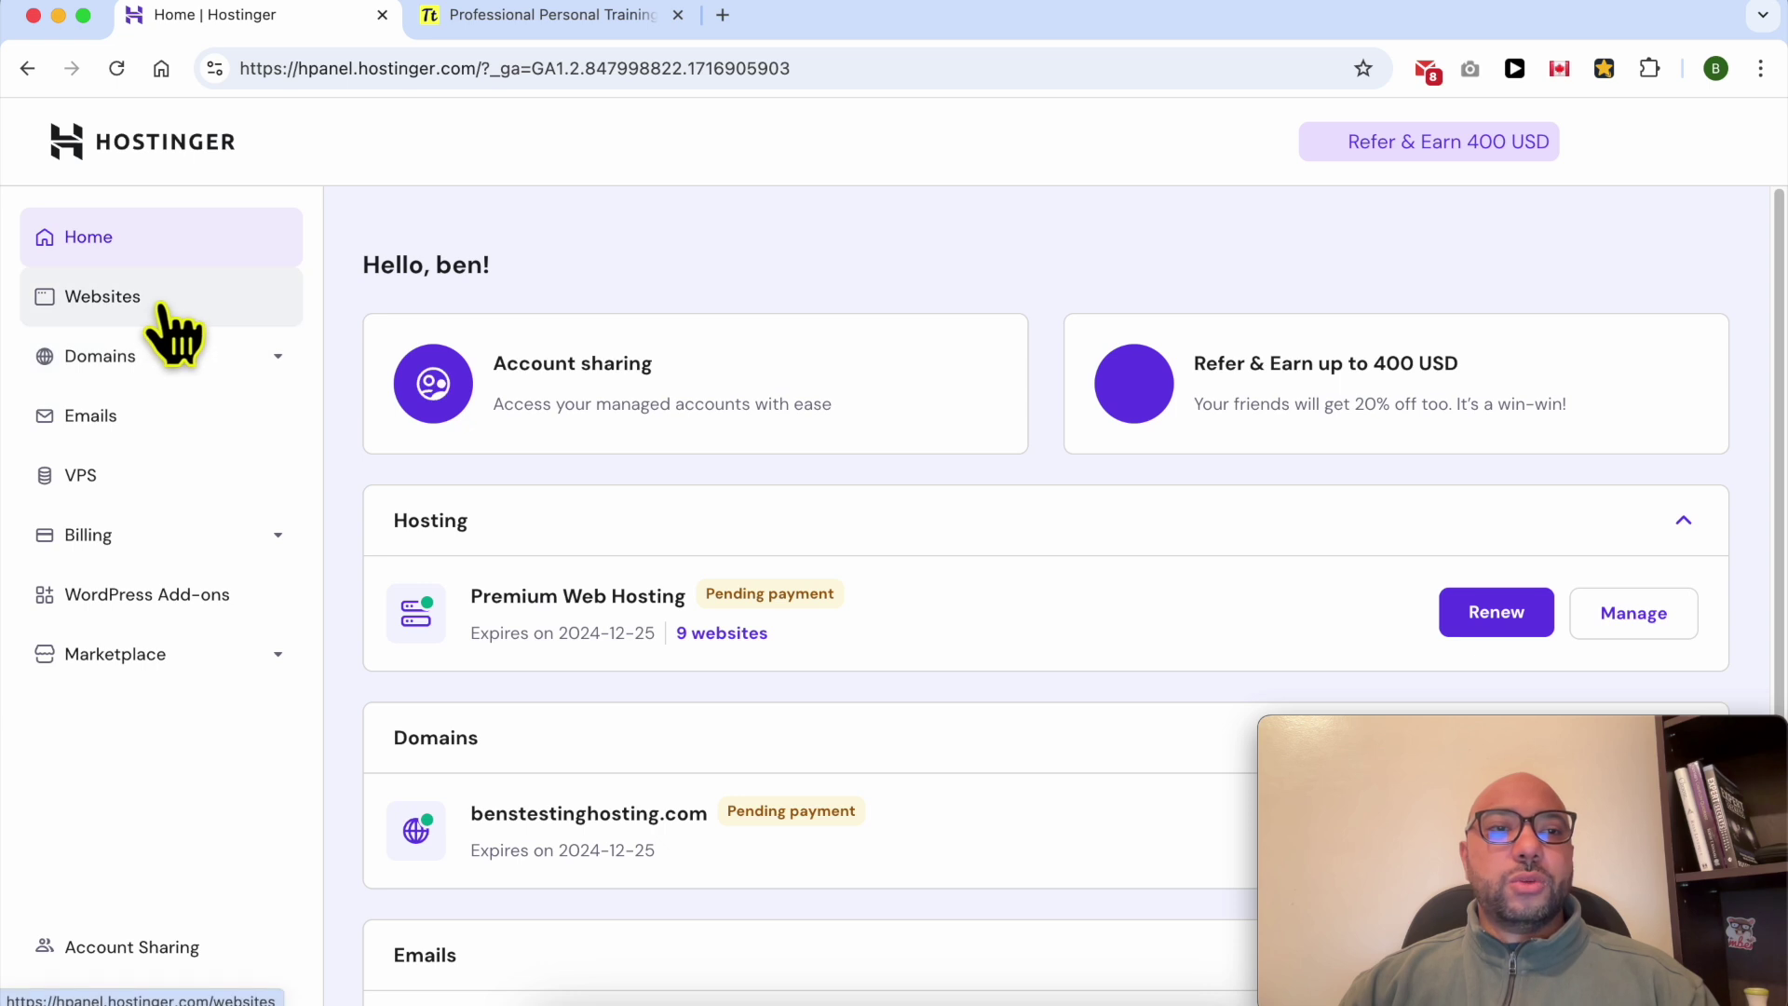
pyautogui.click(163, 307)
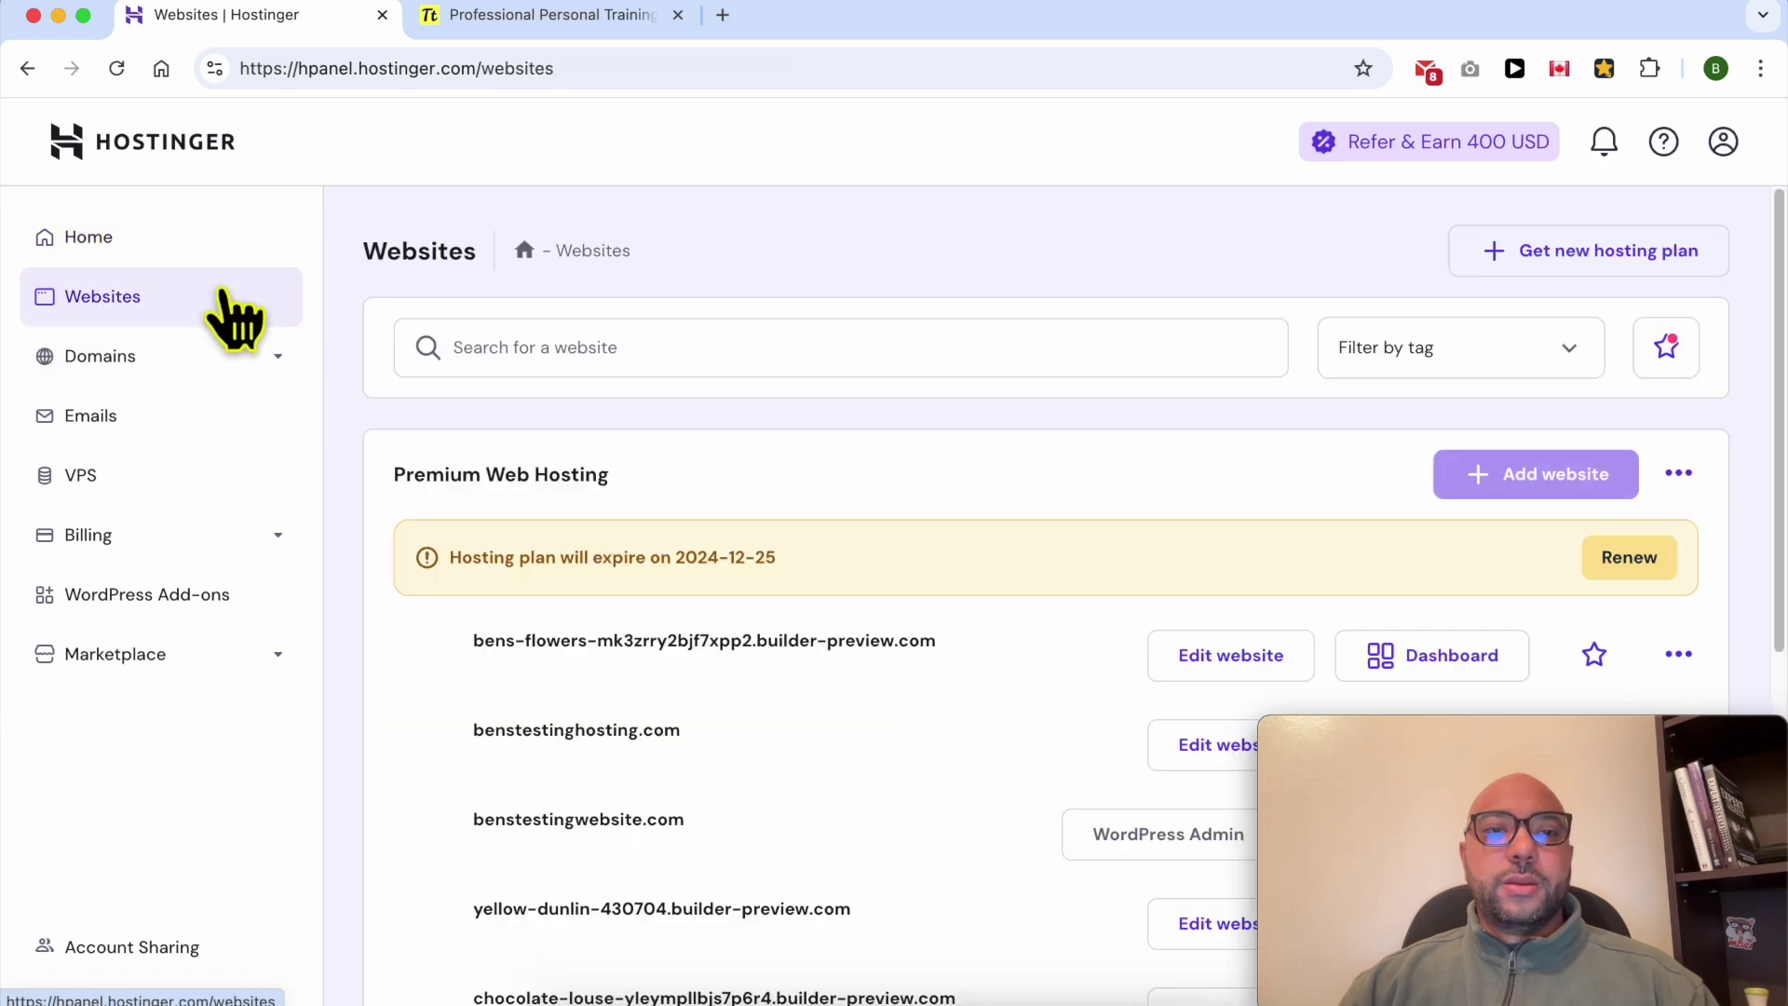
pyautogui.scroll(-3, 875, 447)
pyautogui.scroll(-3, 884, 456)
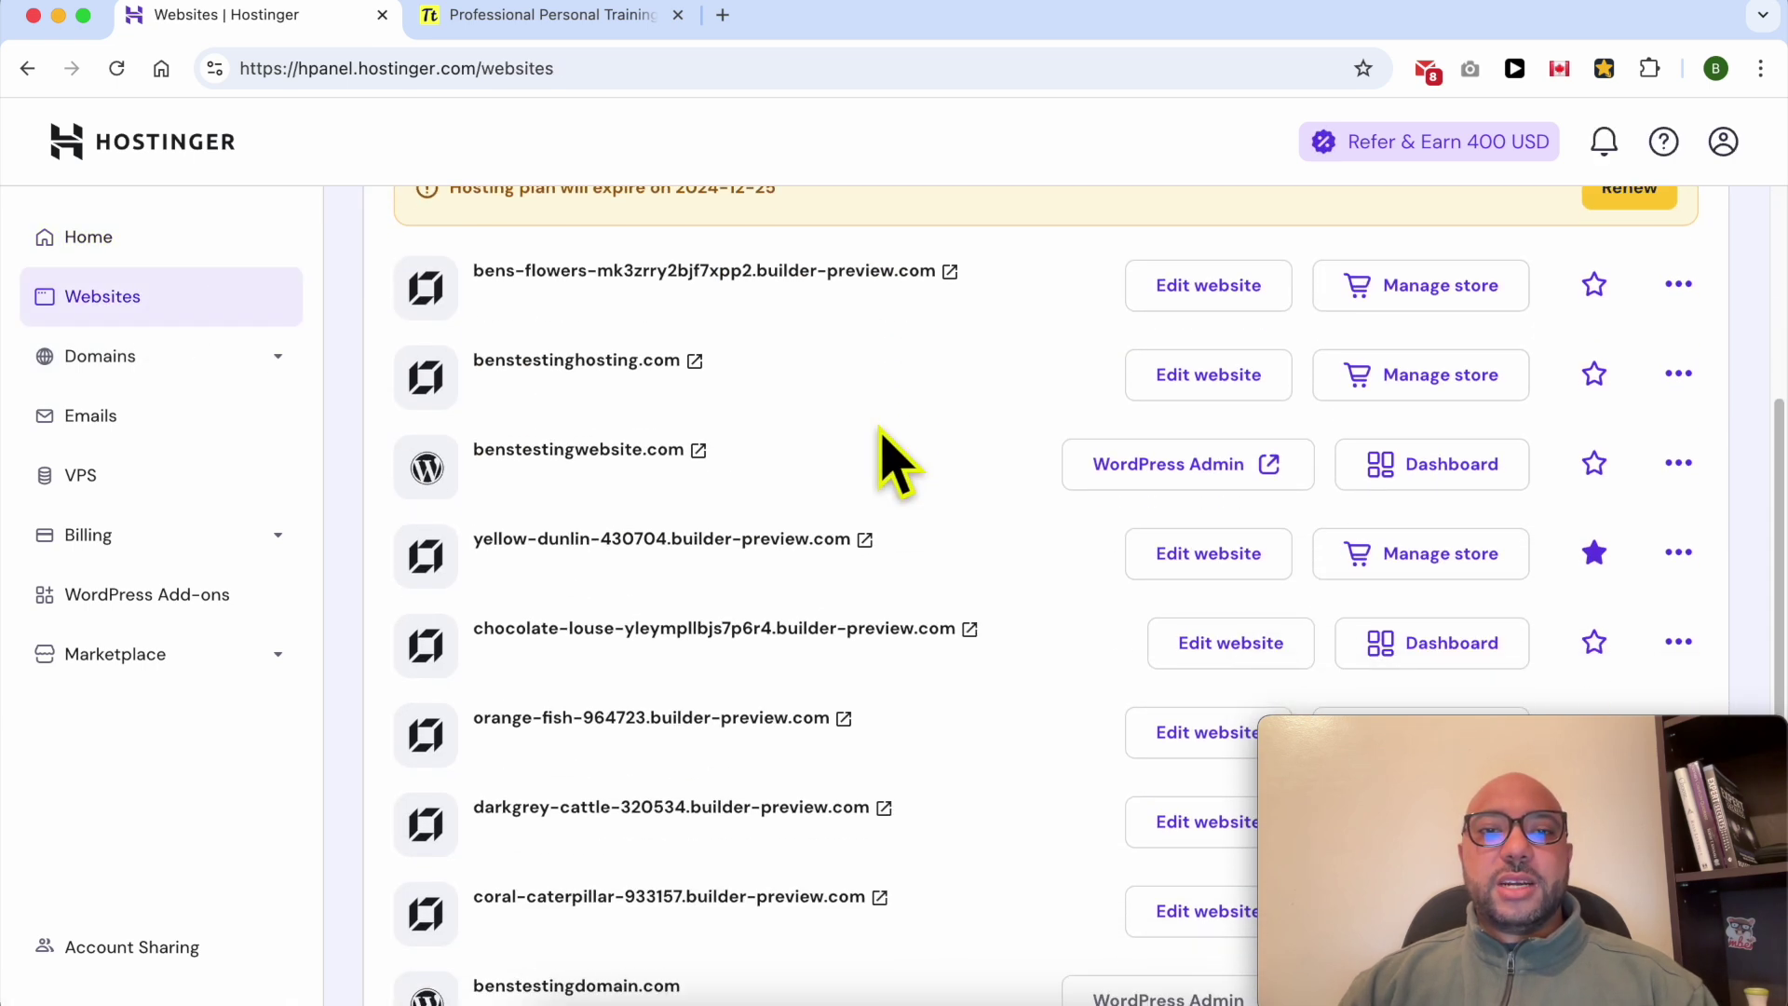
pyautogui.click(579, 20)
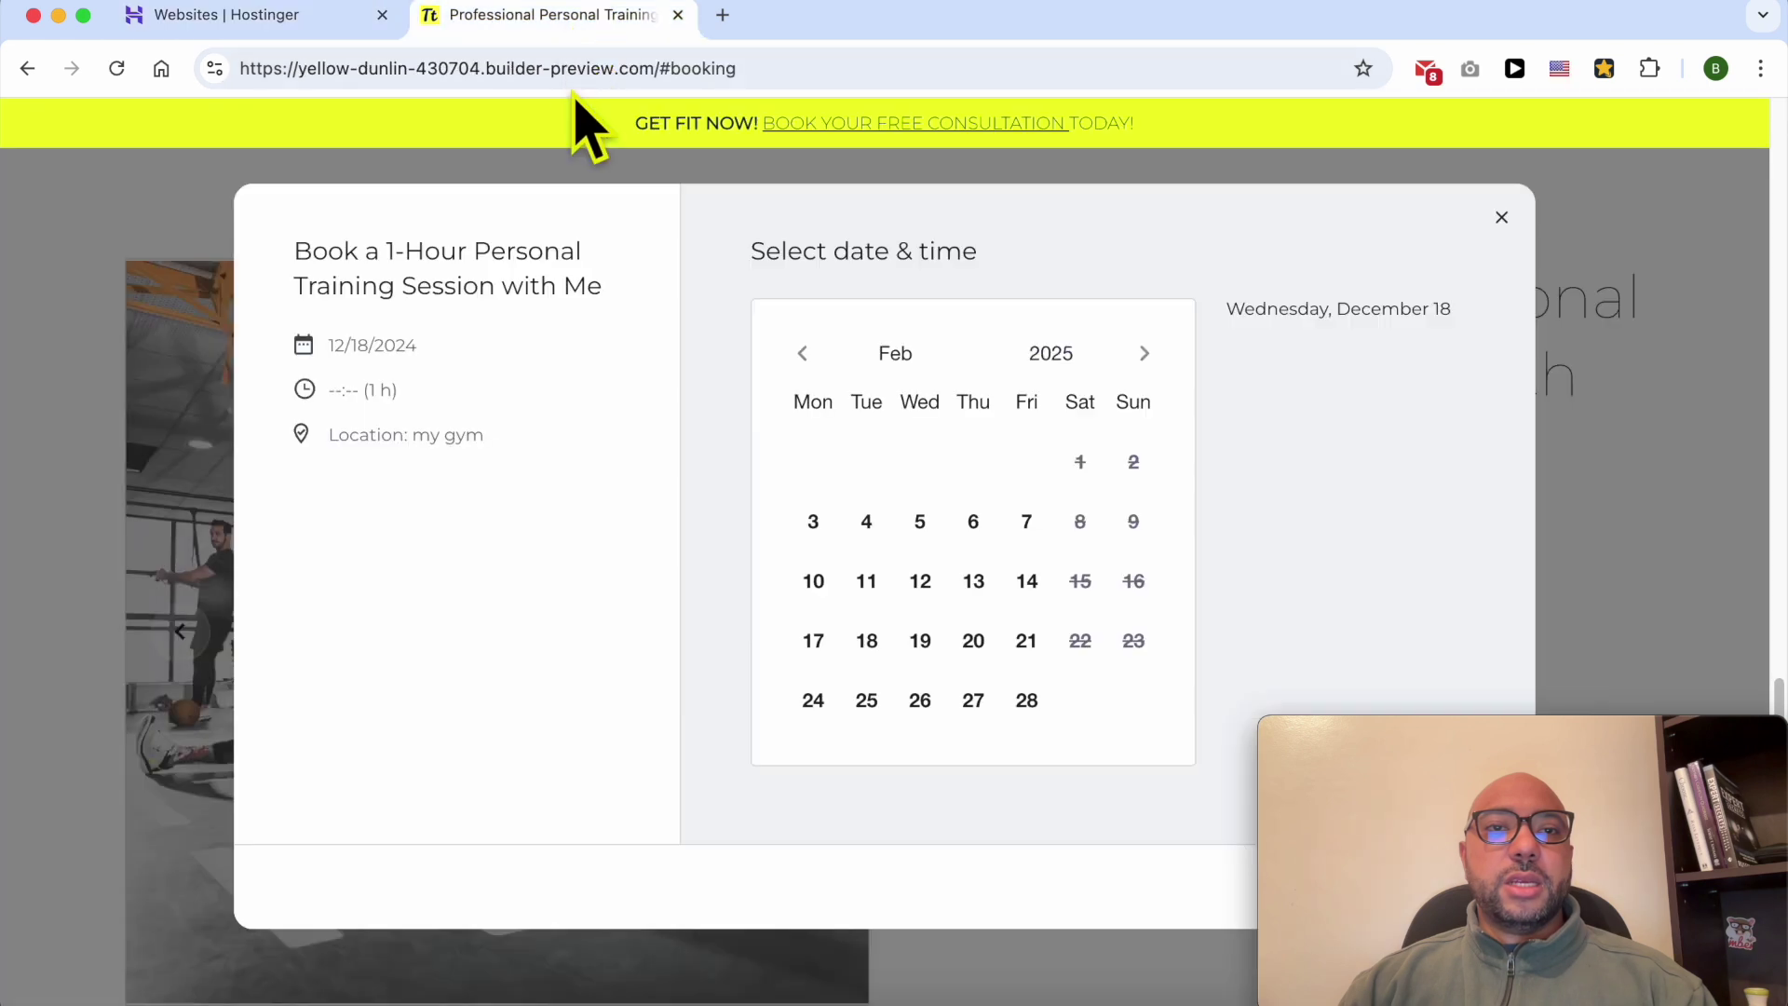
pyautogui.click(263, 20)
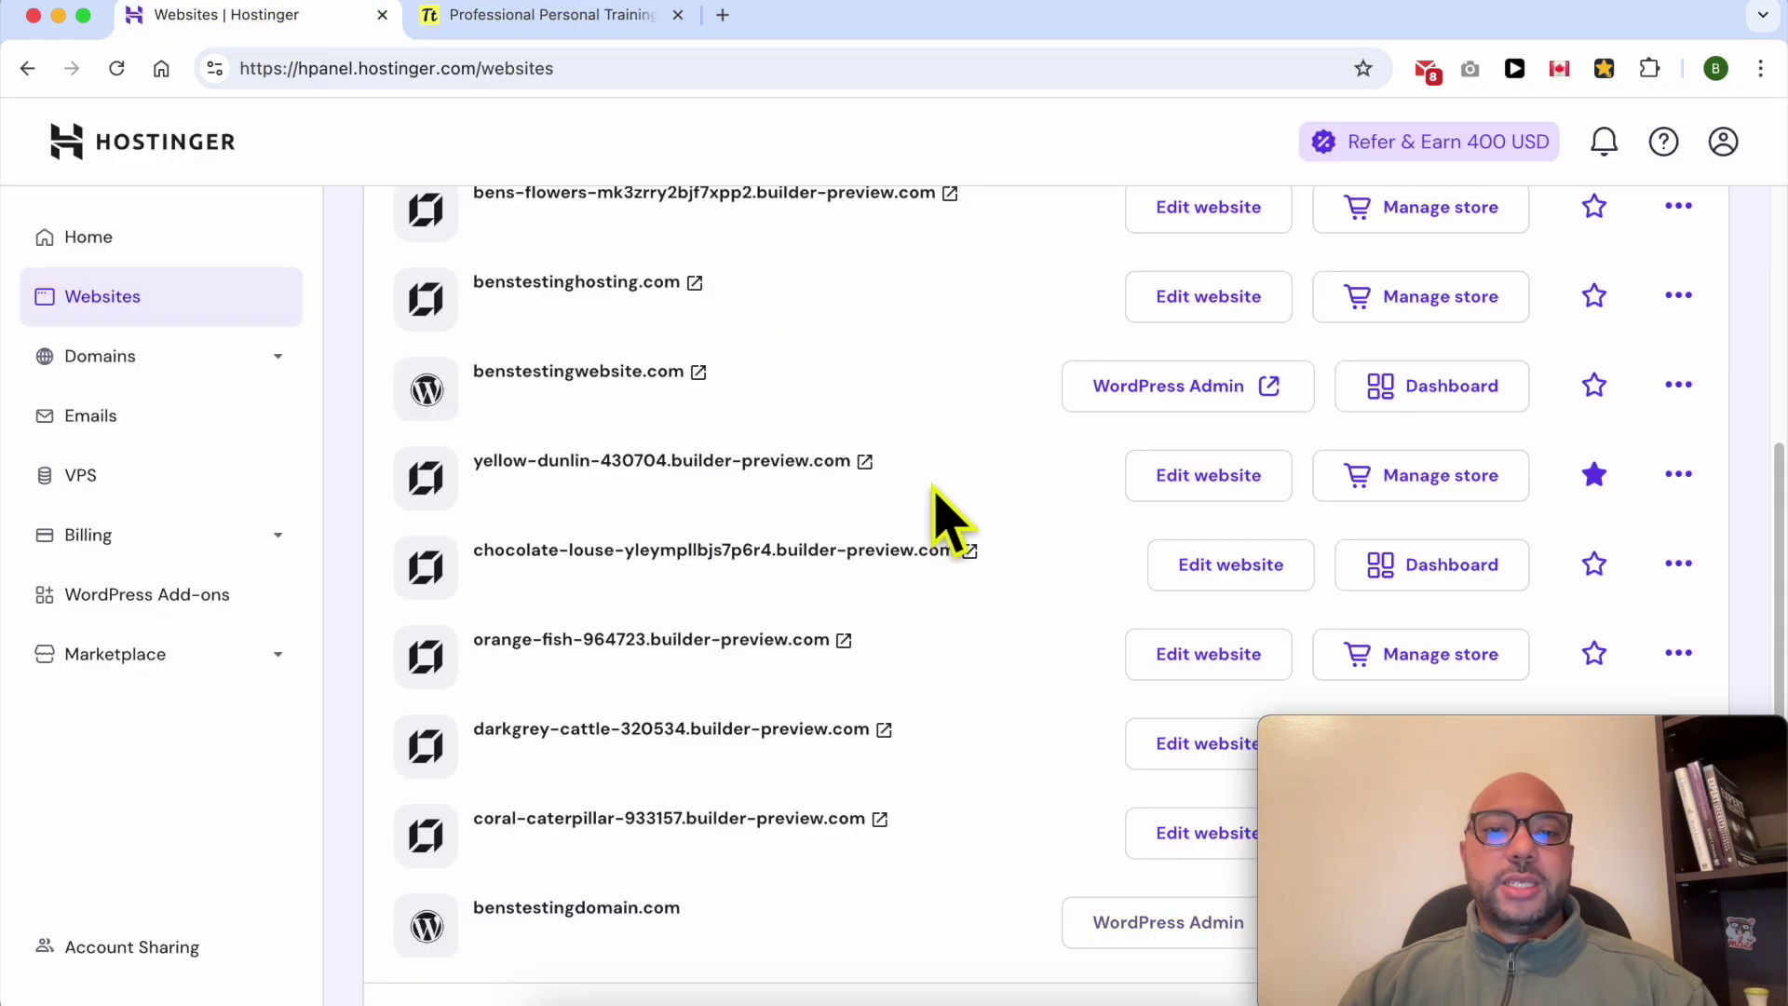
pyautogui.tripleClick(978, 471)
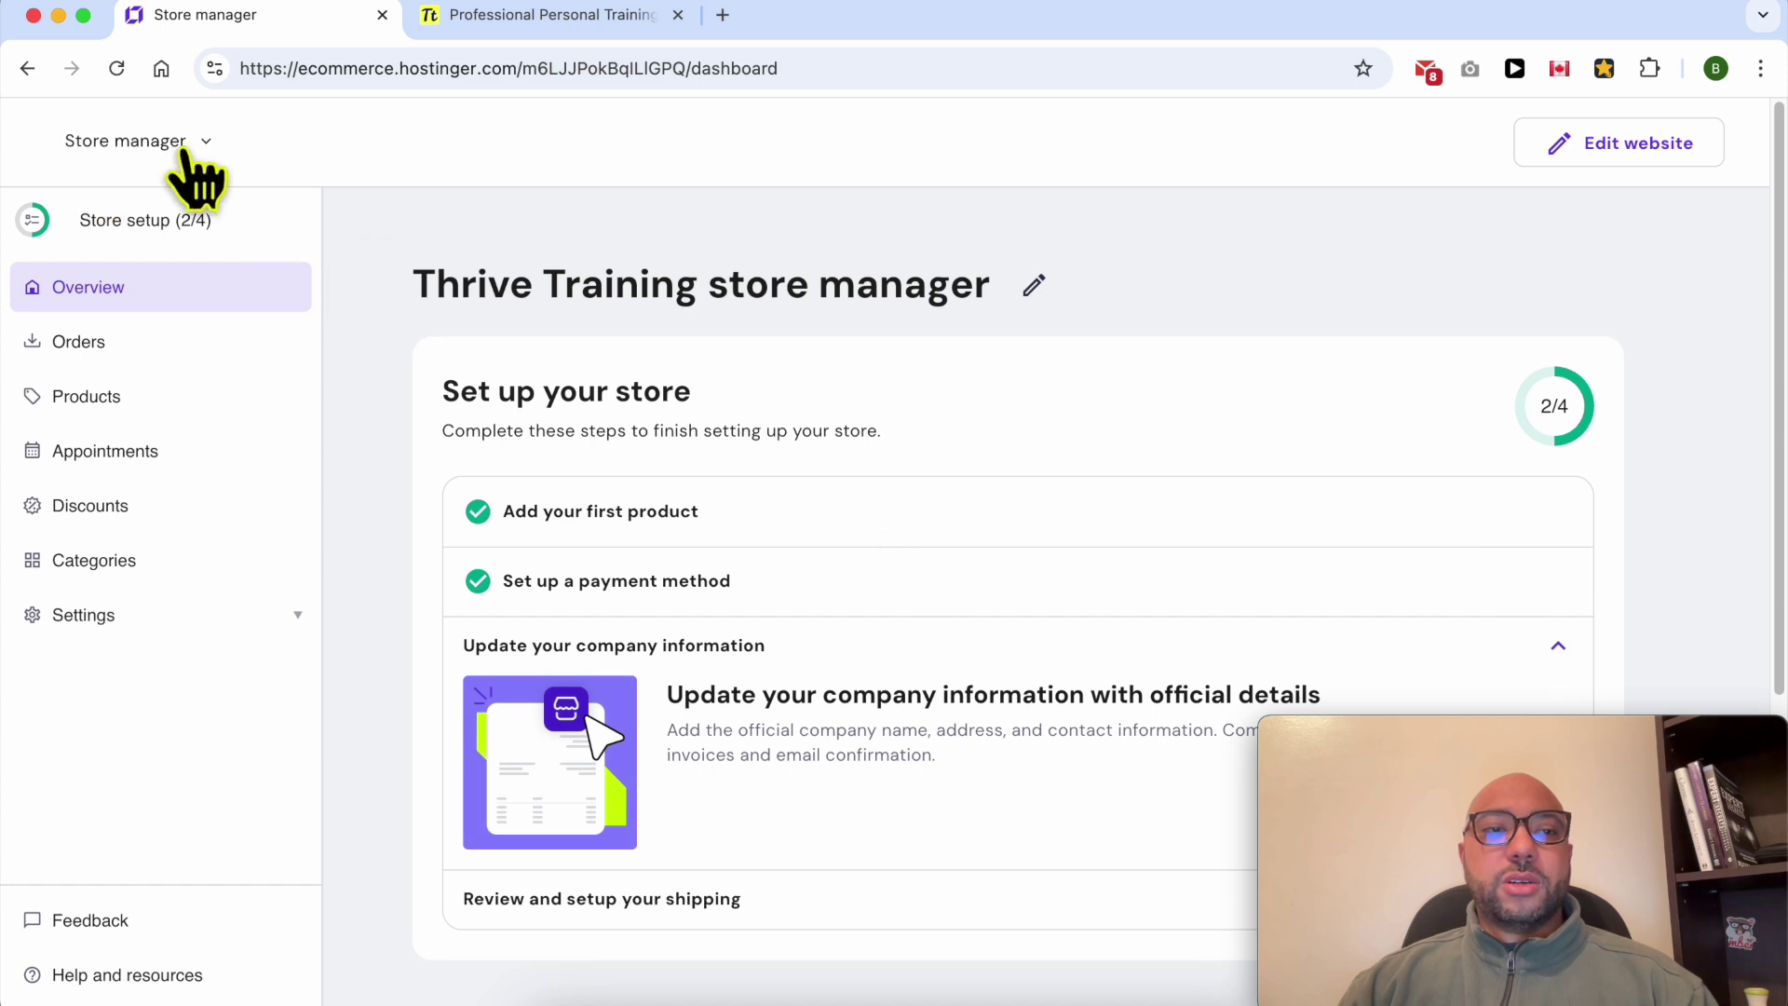
# - Open the availability settings for appointments and make Saturday and Sunday available
pyautogui.click(158, 454)
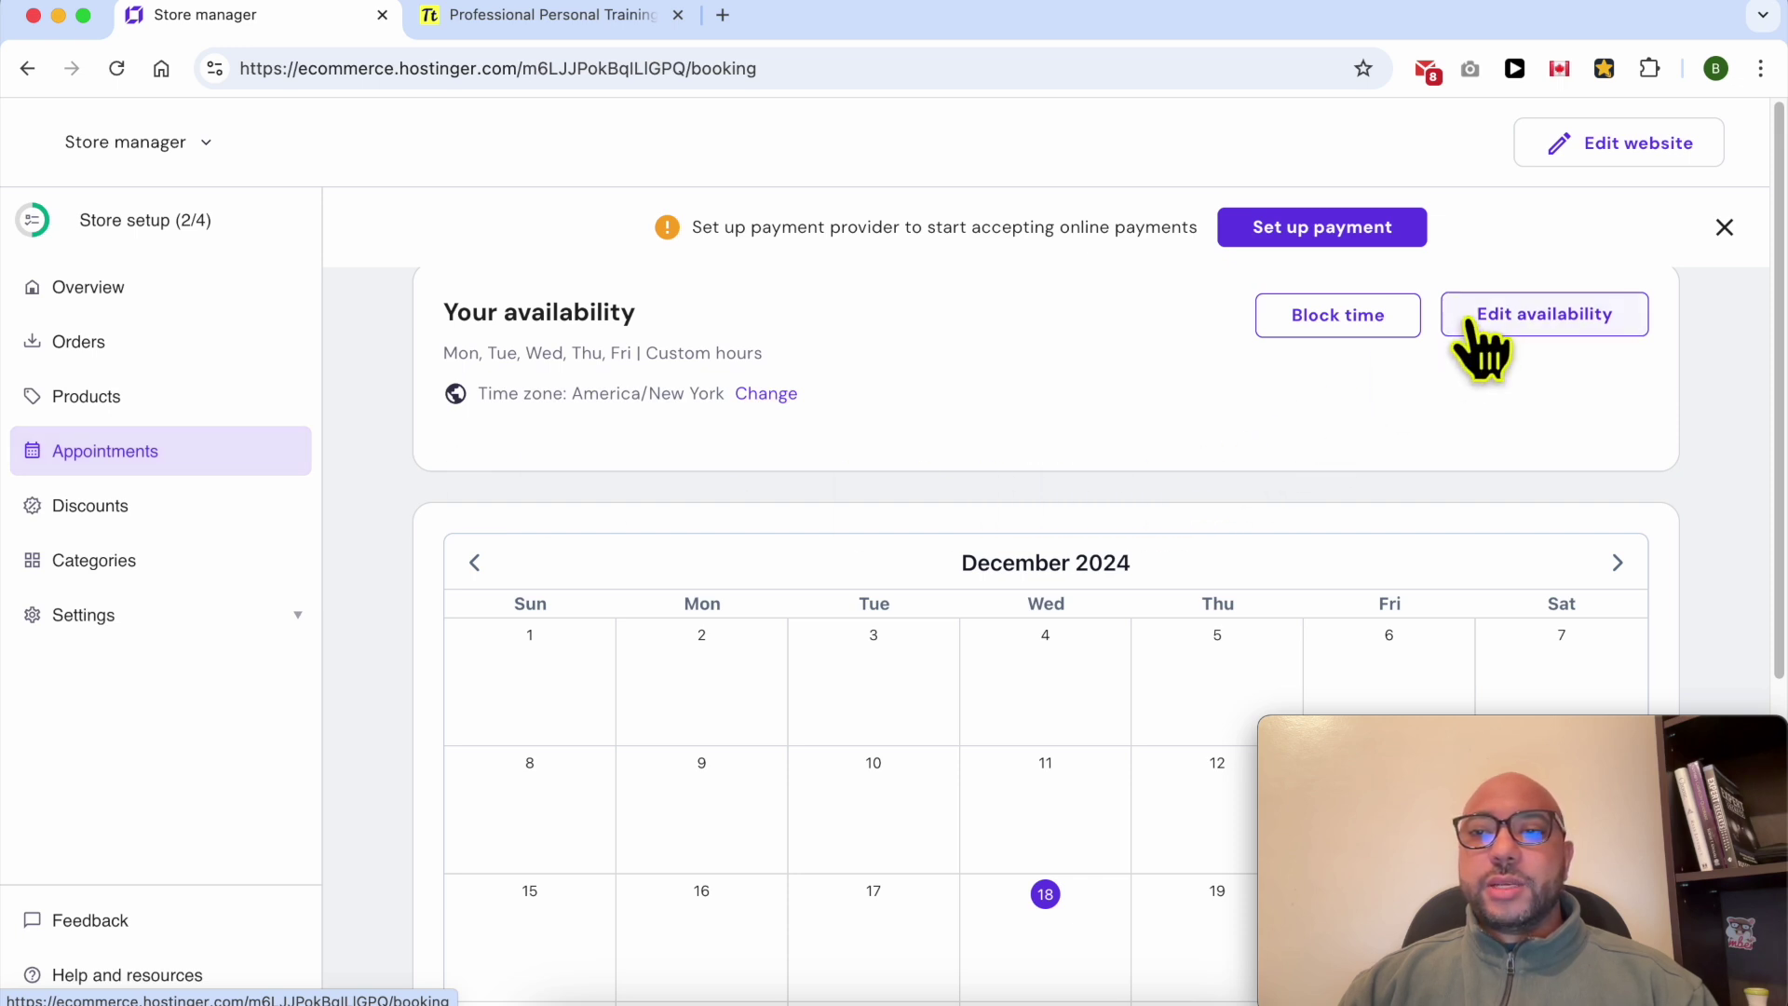
pyautogui.click(1543, 322)
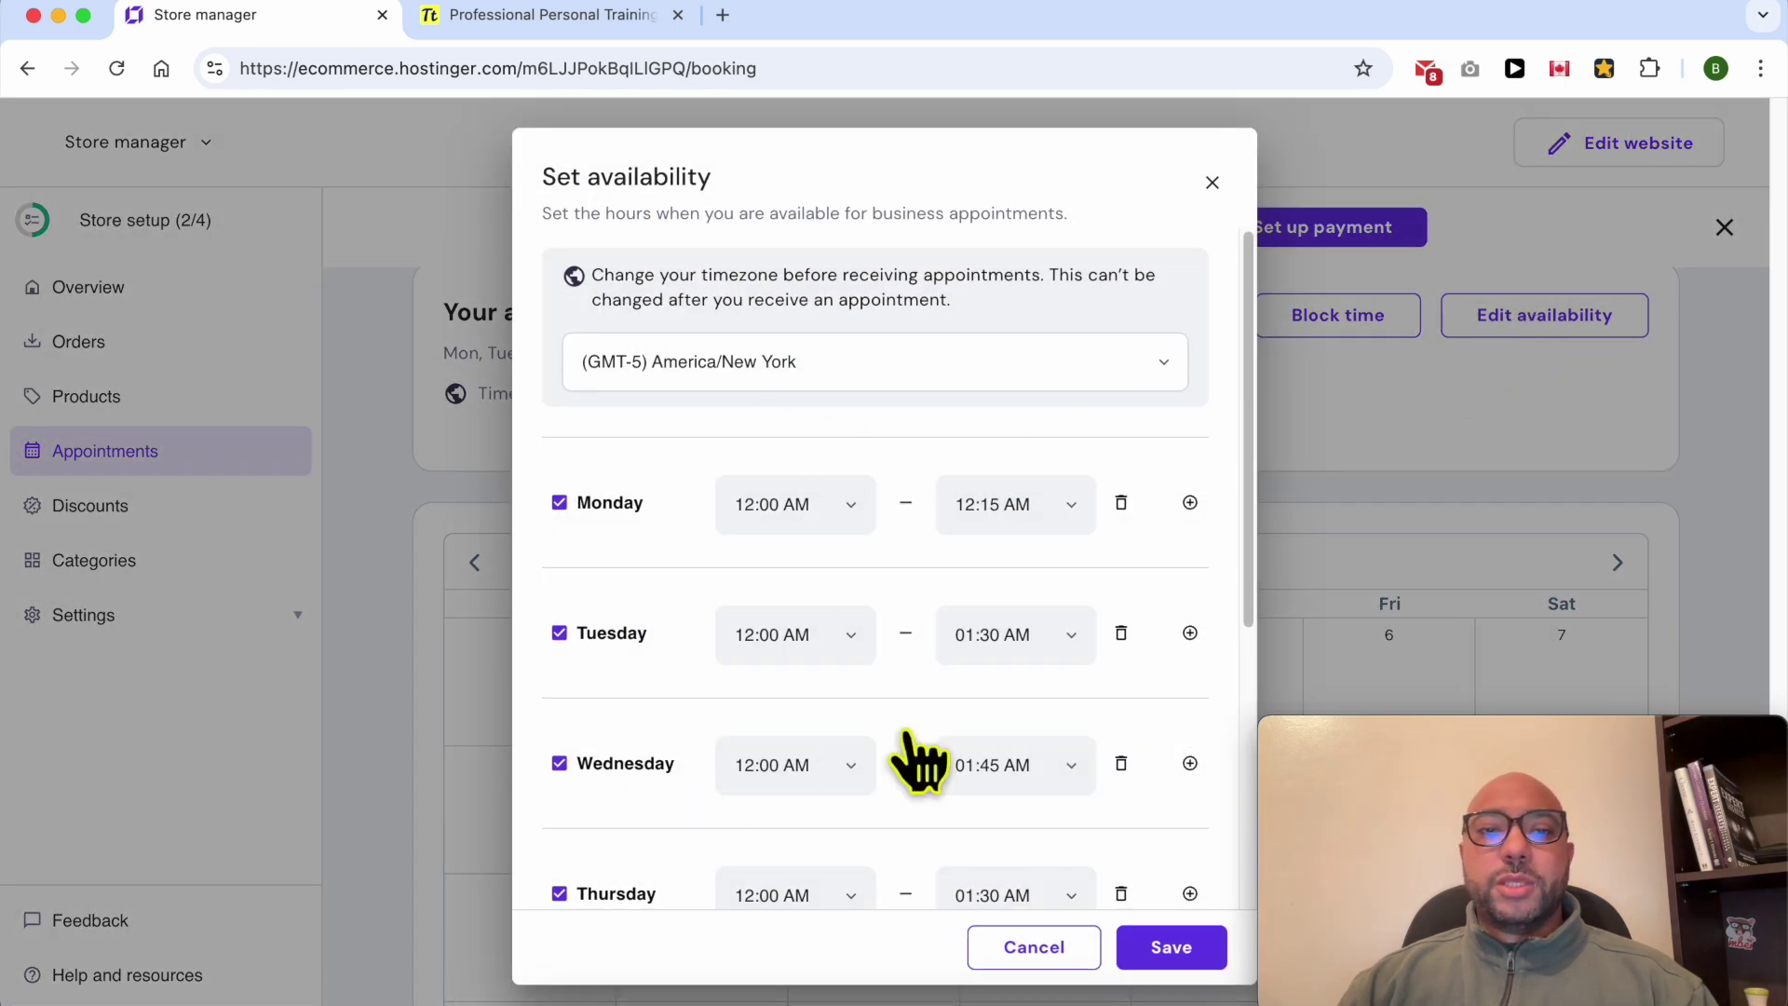
pyautogui.scroll(-5, 784, 626)
pyautogui.scroll(-3, 708, 707)
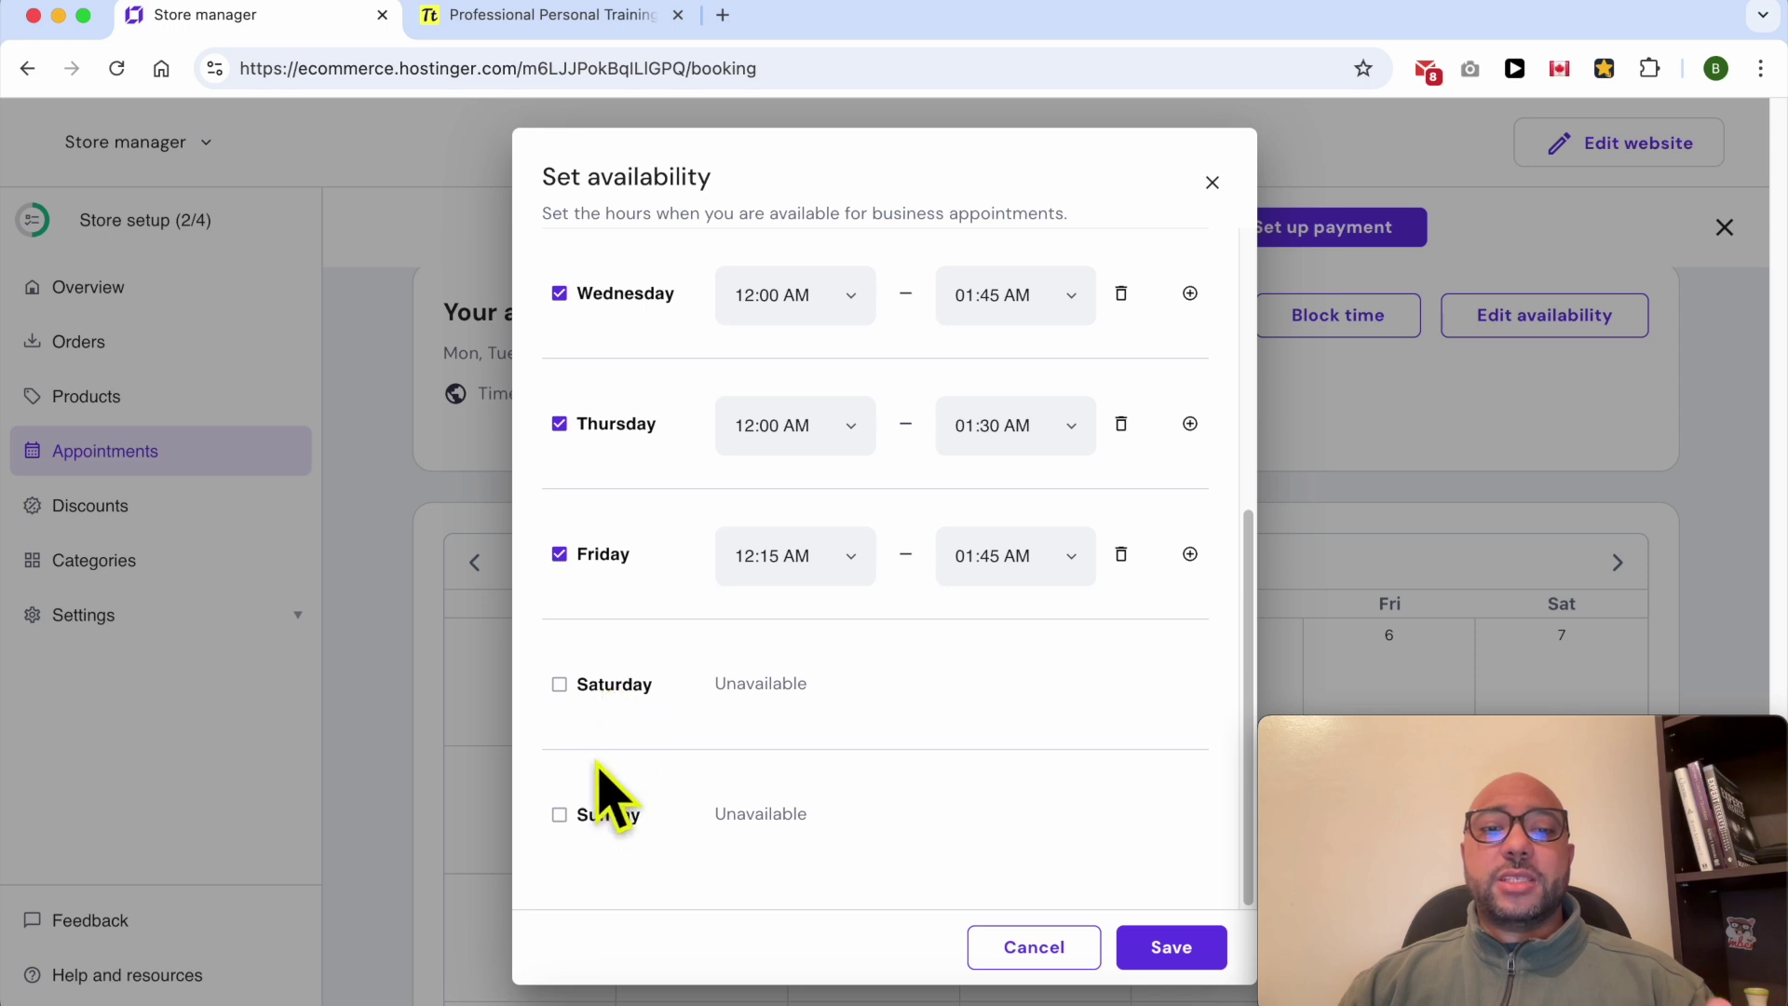
pyautogui.click(559, 686)
pyautogui.click(560, 816)
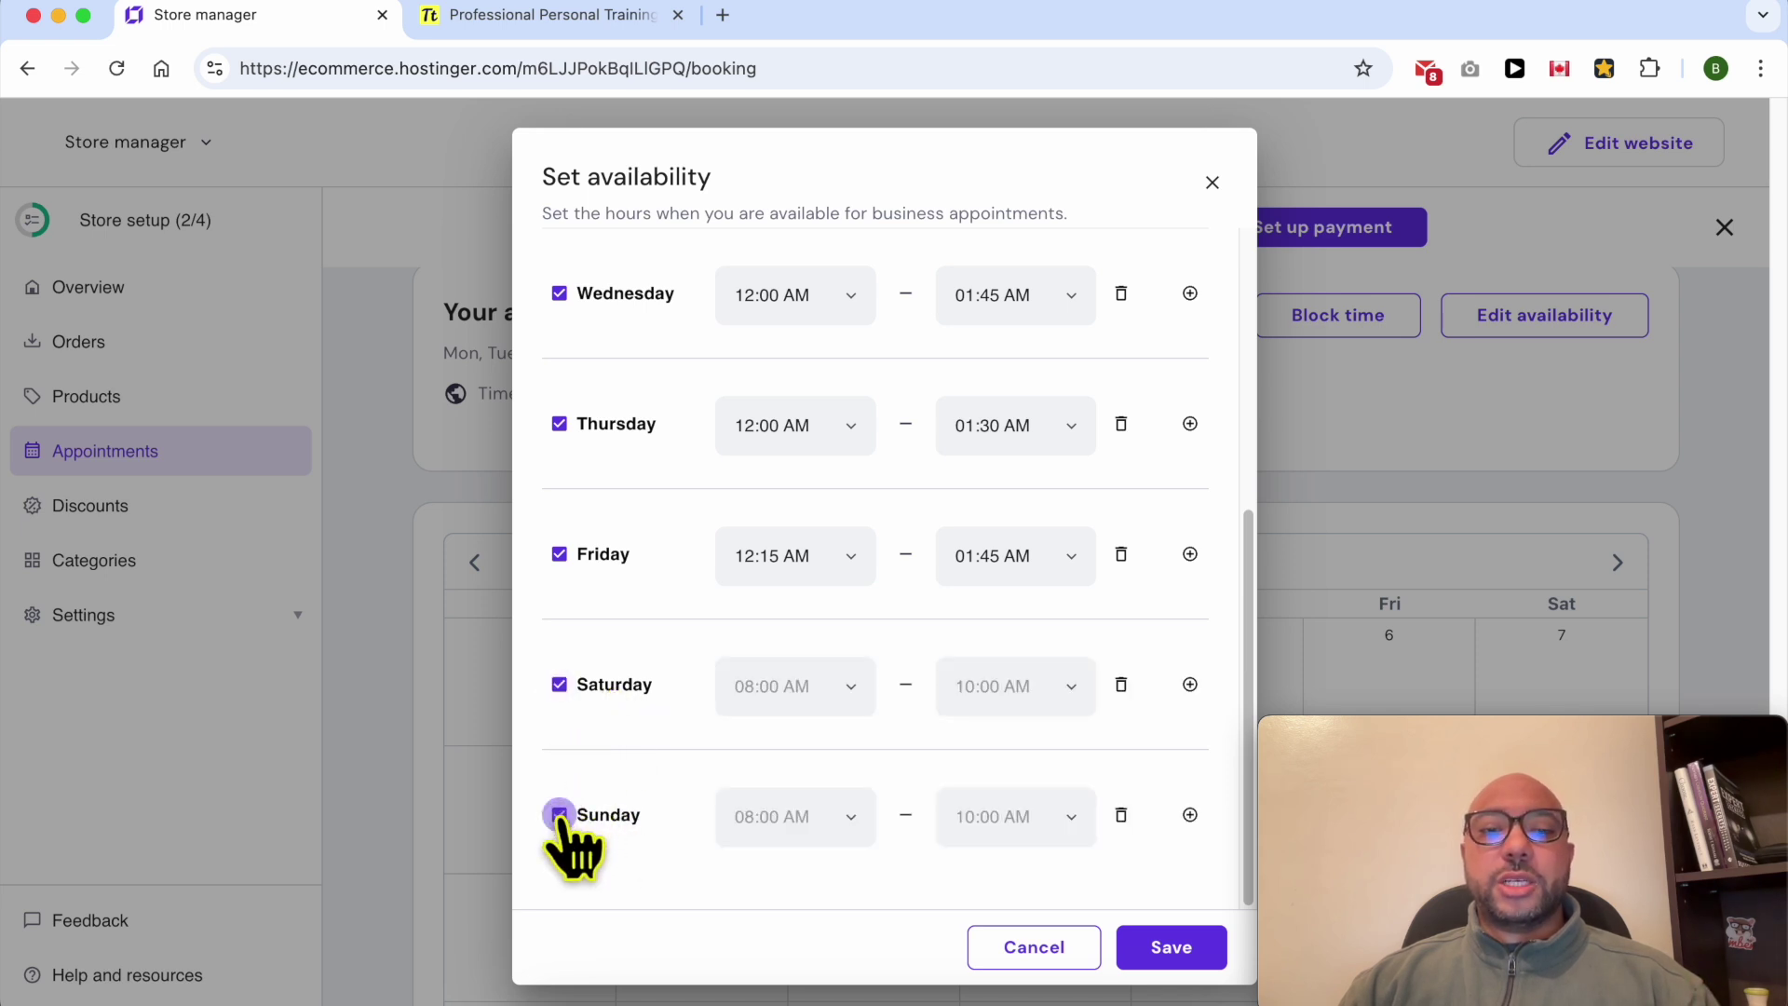
# - Set Saturday's availability from 10:00 AM to 11:15 PM
pyautogui.click(849, 689)
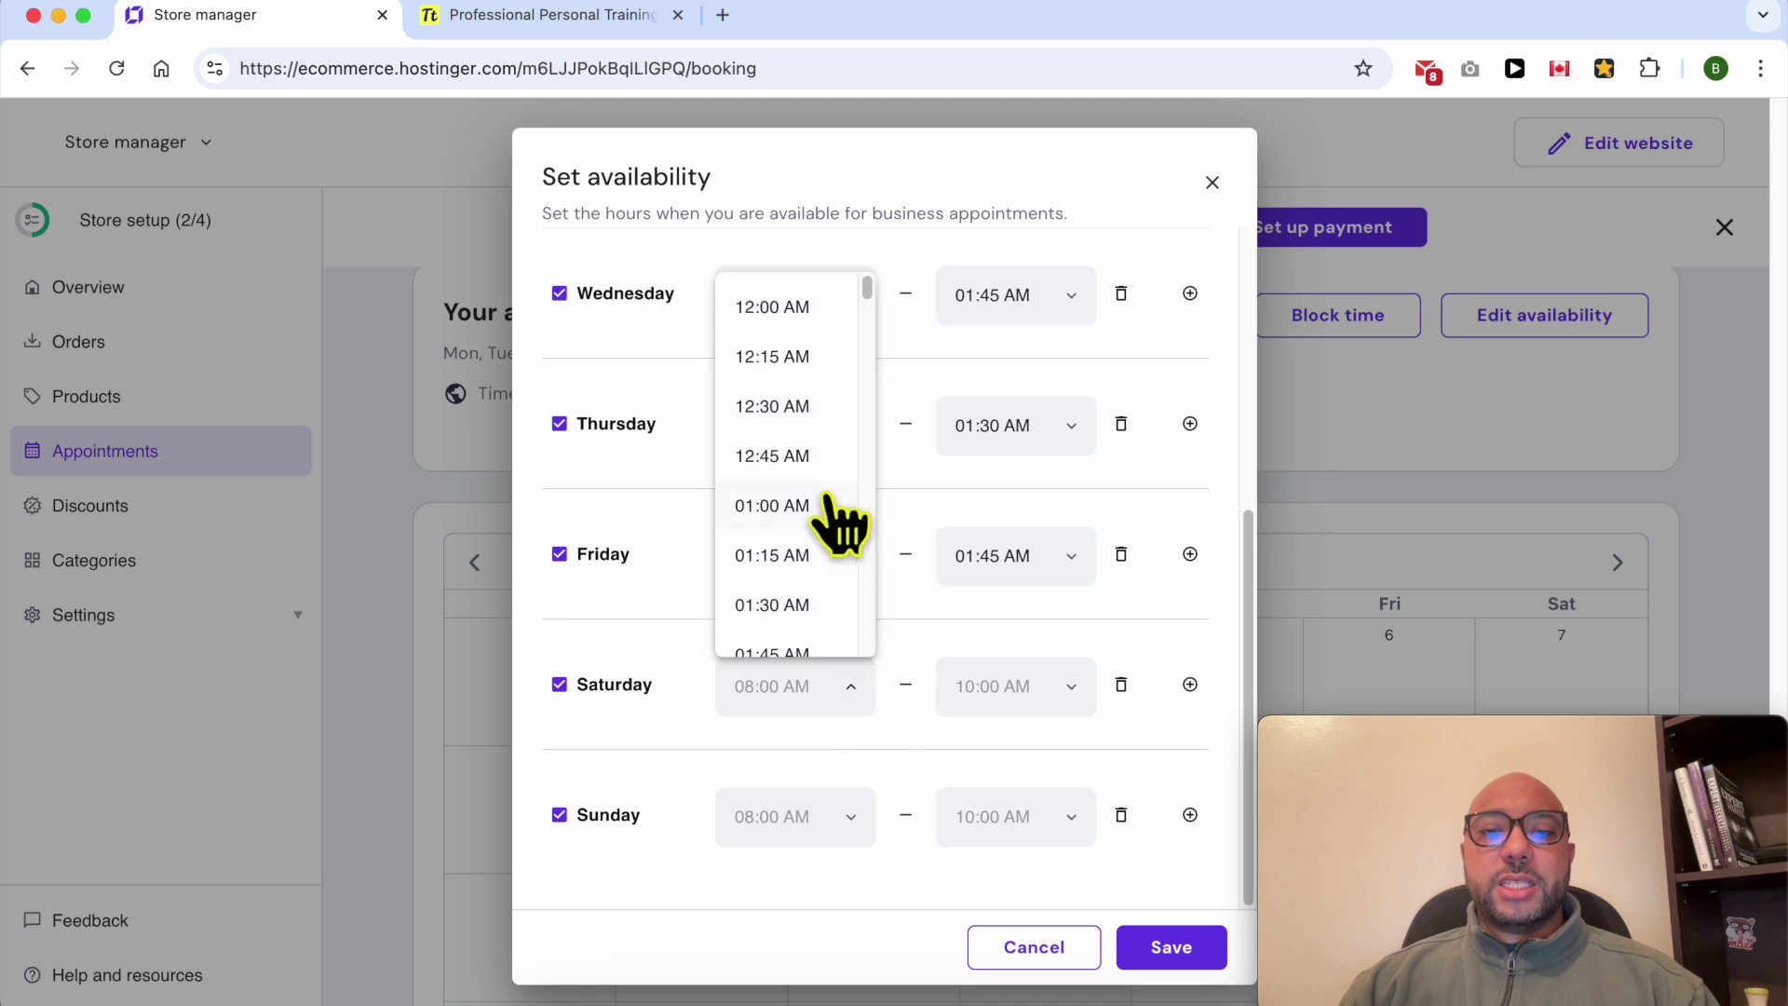
pyautogui.scroll(-15, 833, 521)
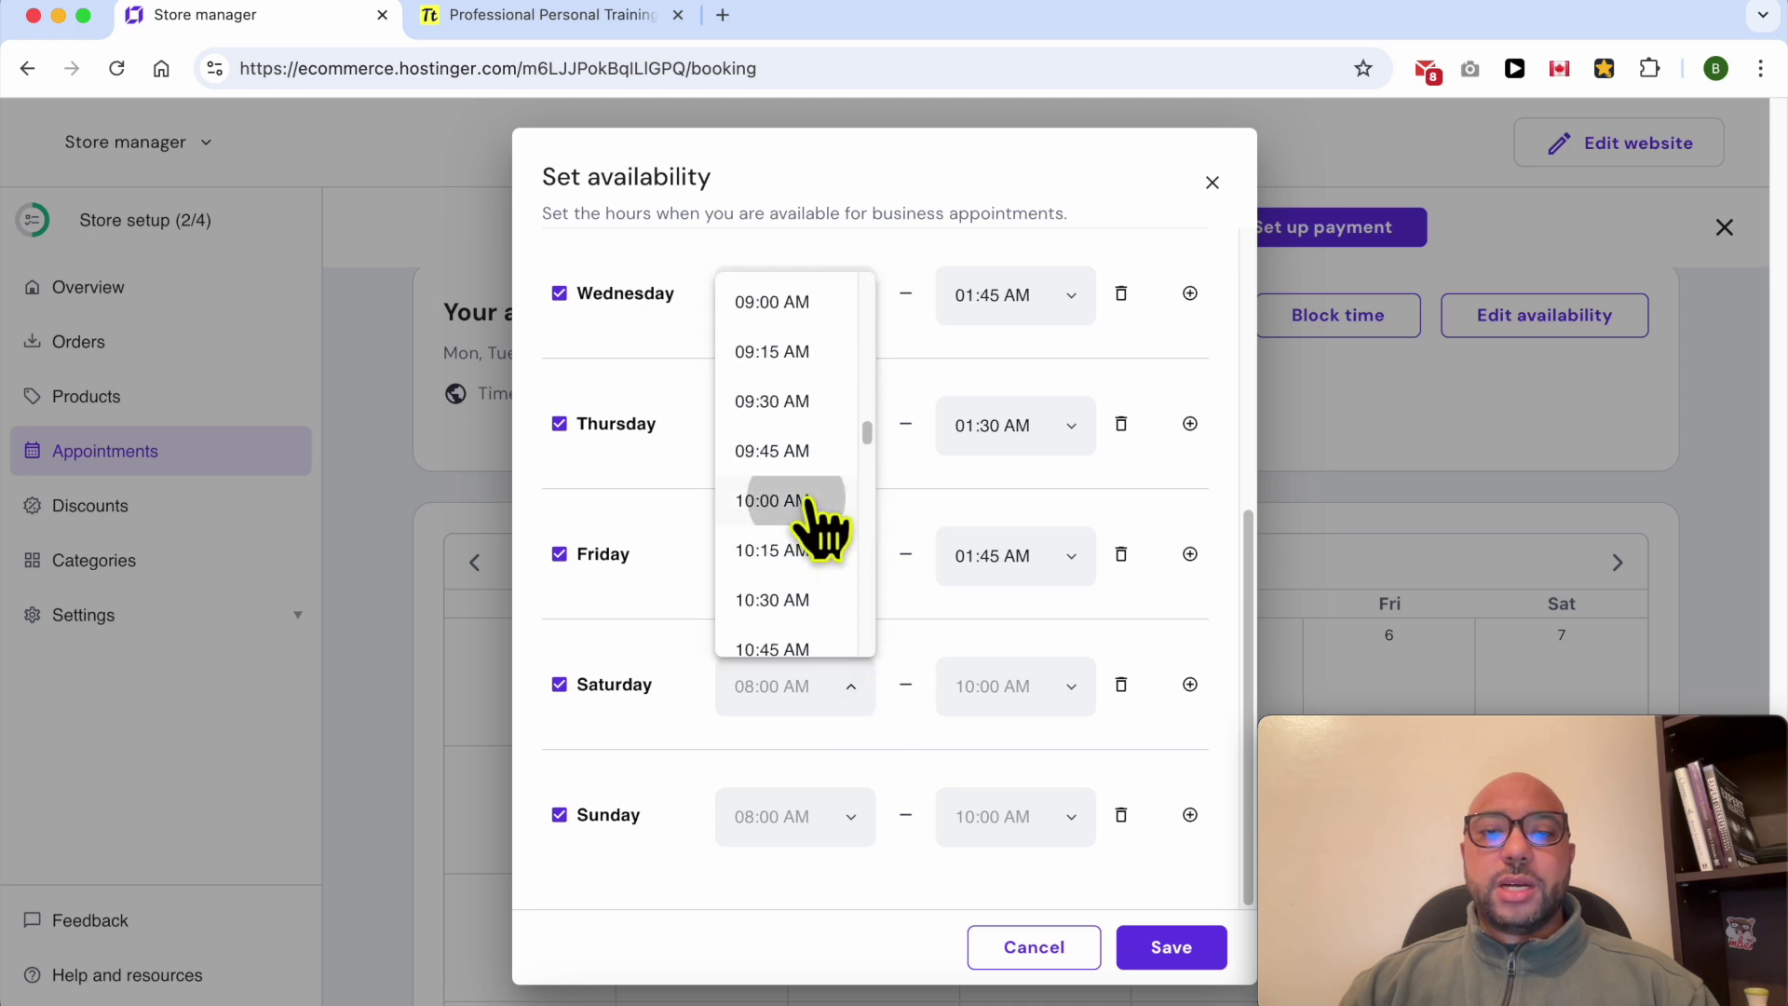
pyautogui.click(803, 500)
pyautogui.click(1050, 680)
pyautogui.scroll(-15, 1042, 558)
pyautogui.click(1036, 640)
pyautogui.click(1037, 670)
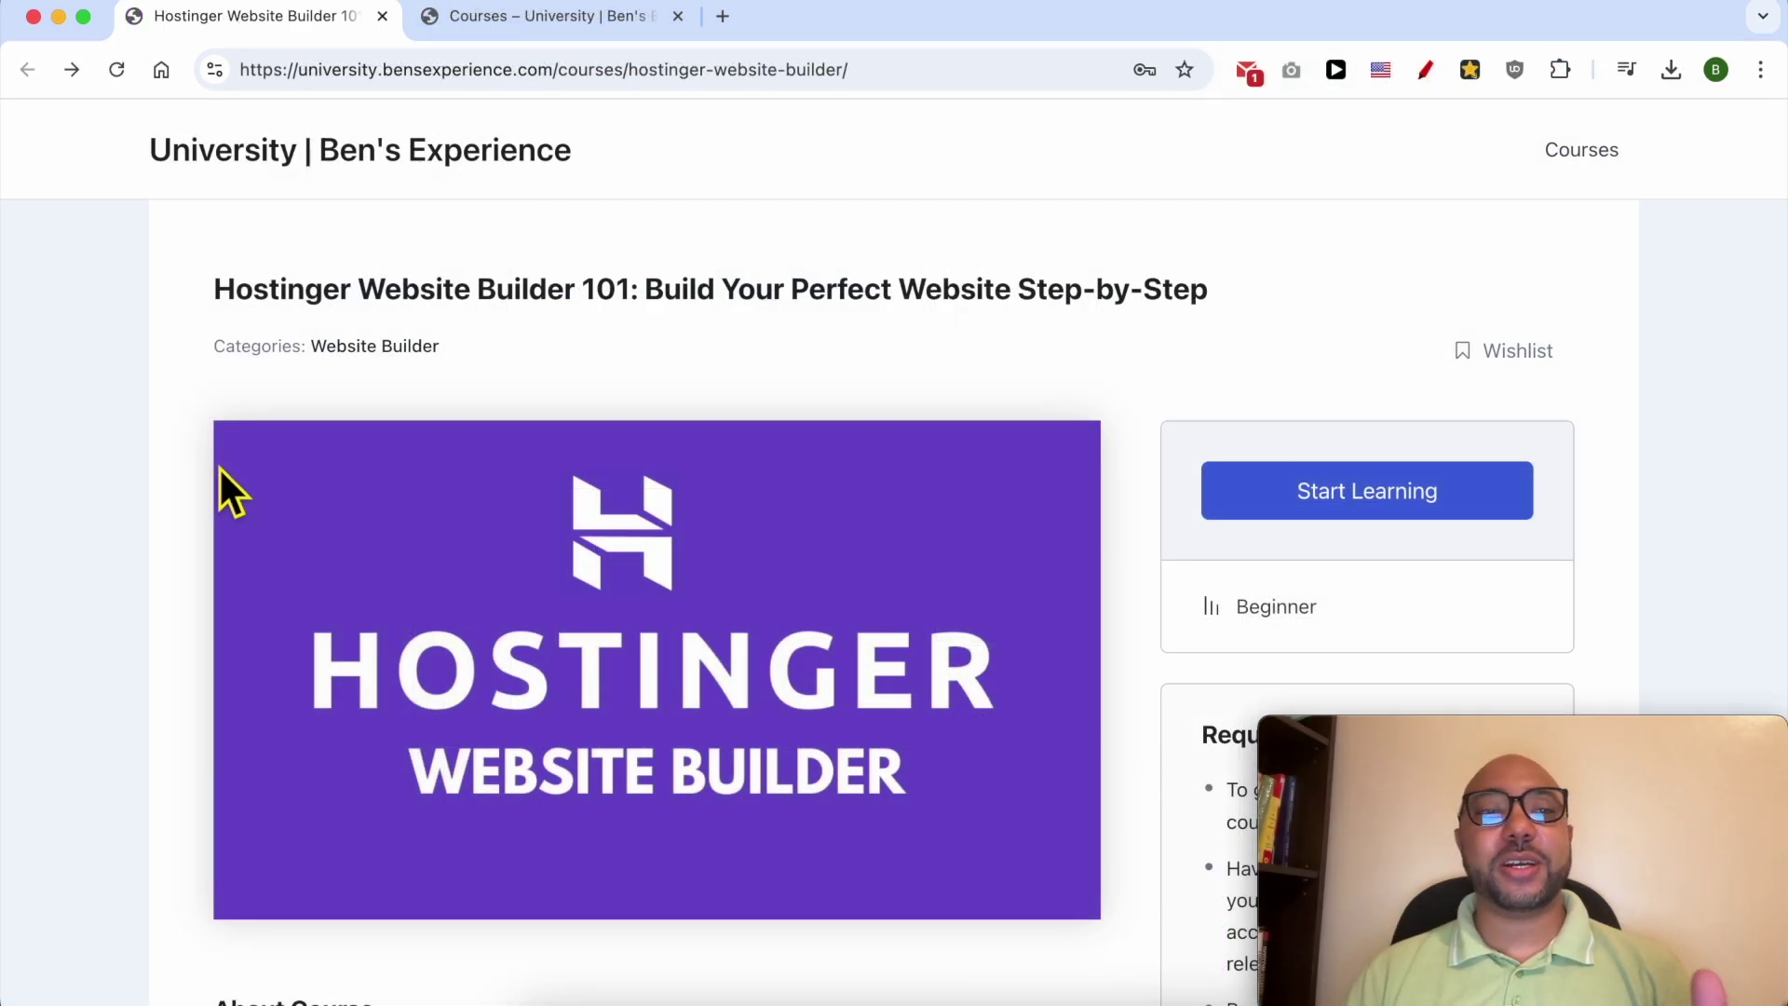
# - Examine the Hostinger Website Builder 101 course overview and its Getting Started and Website Setup and Design lessons
pyautogui.moveTo(192, 307); pyautogui.dragTo(594, 314)
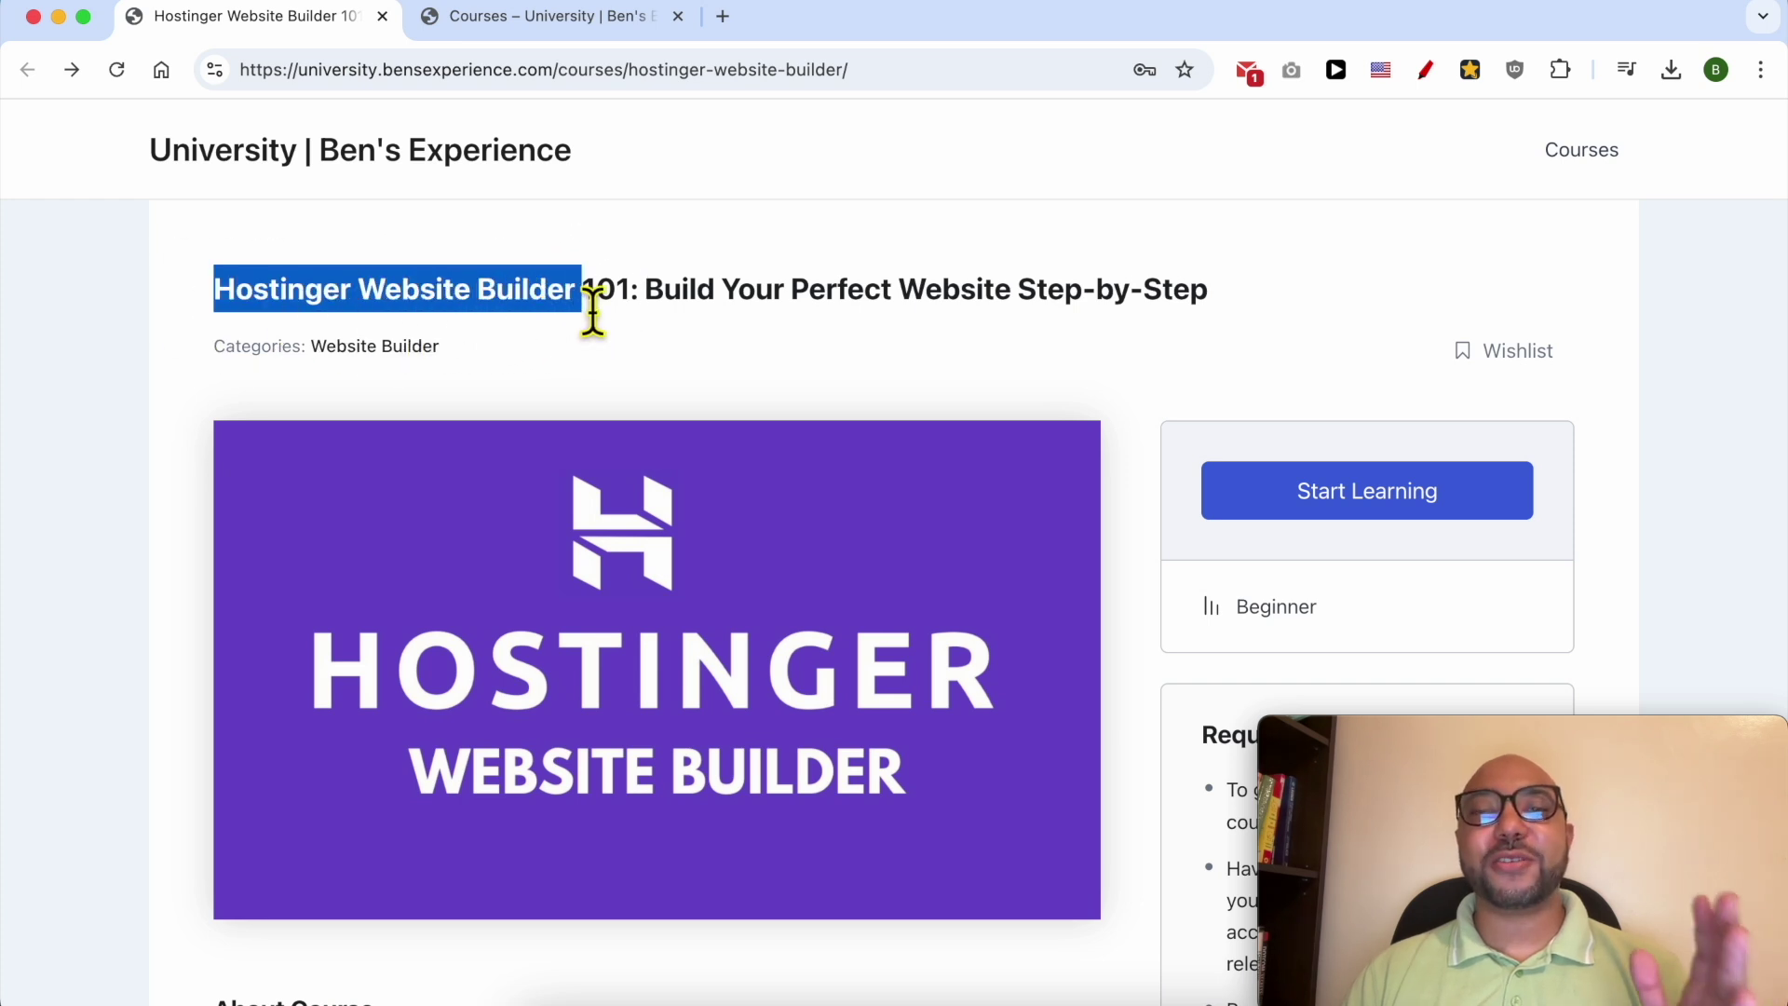
pyautogui.scroll(-5, 578, 341)
pyautogui.scroll(-8, 578, 373)
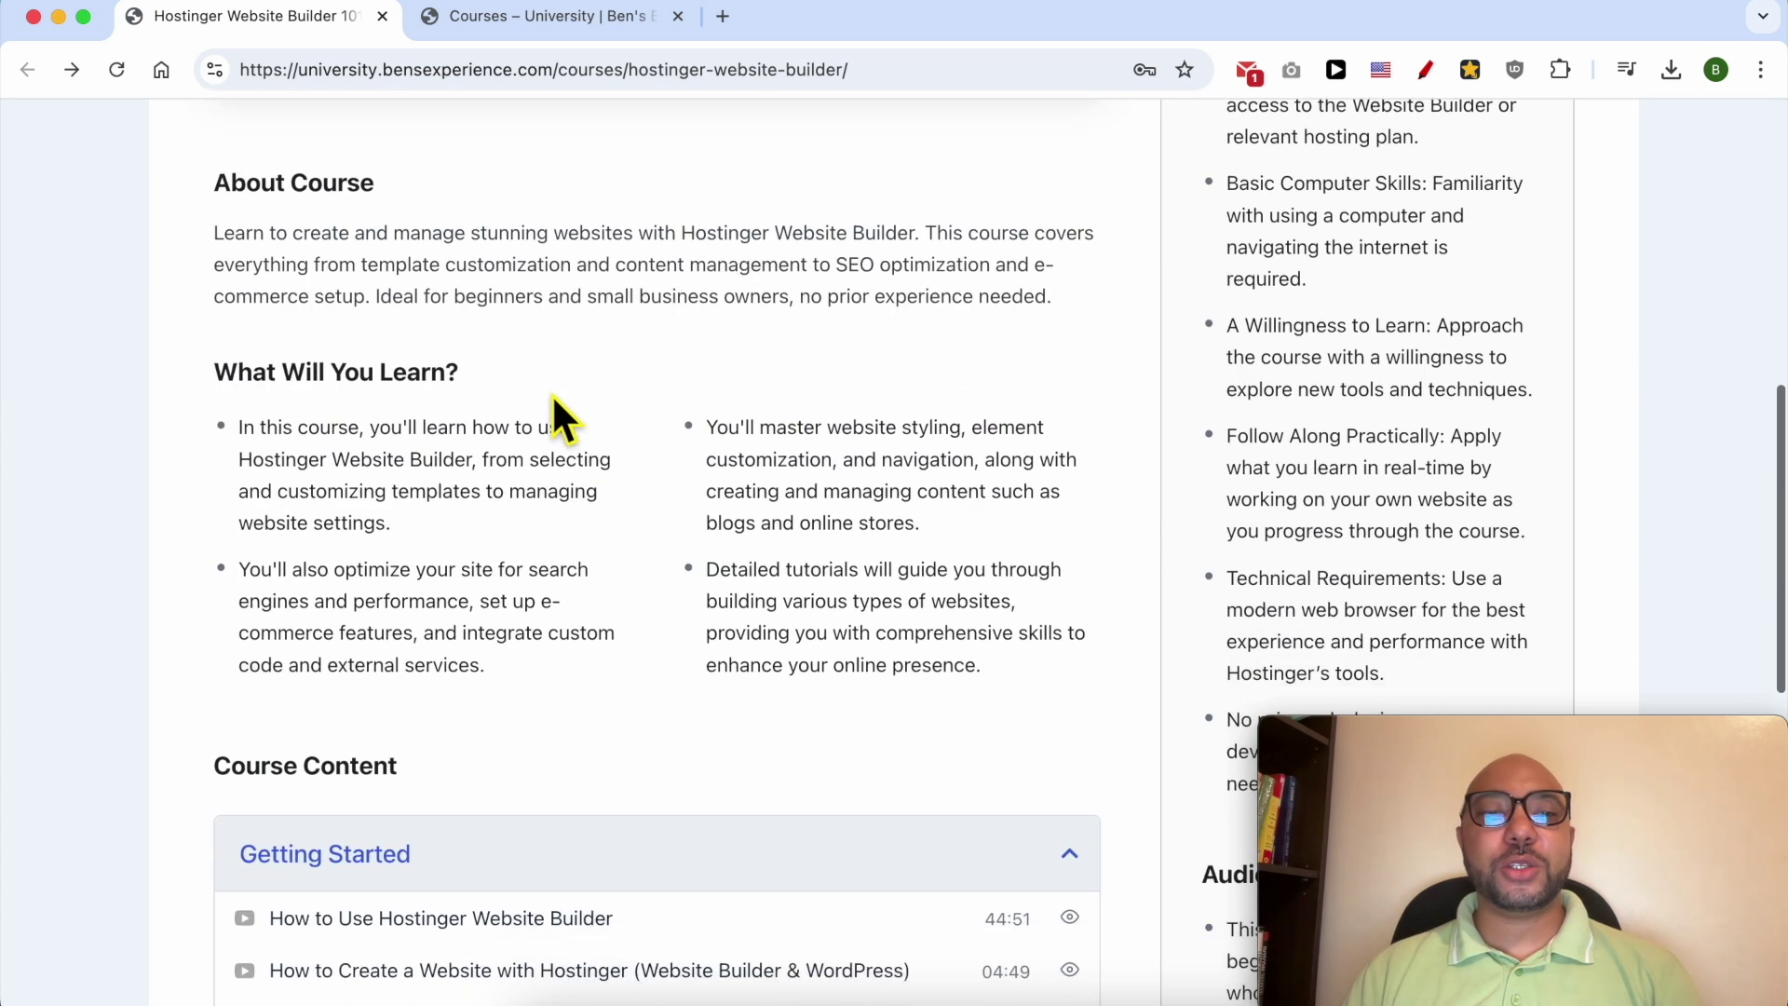
pyautogui.scroll(-3, 372, 540)
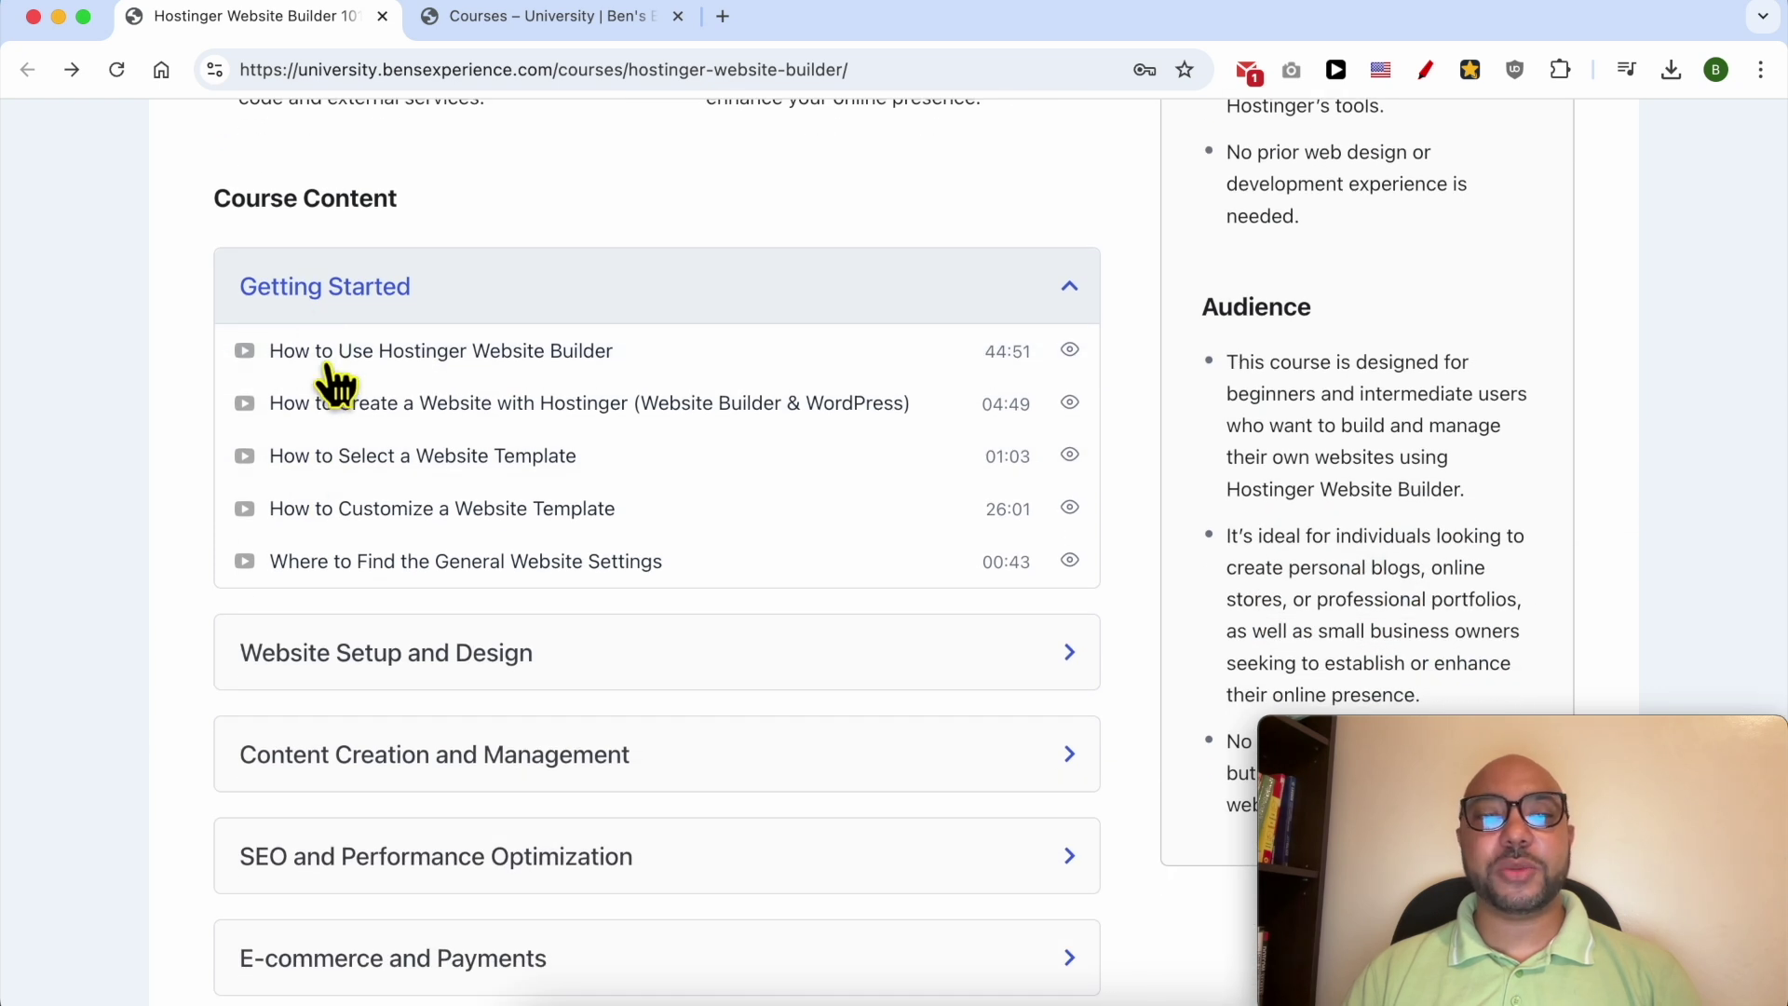
pyautogui.scroll(-3, 345, 447)
pyautogui.click(379, 416)
pyautogui.scroll(-1, 380, 429)
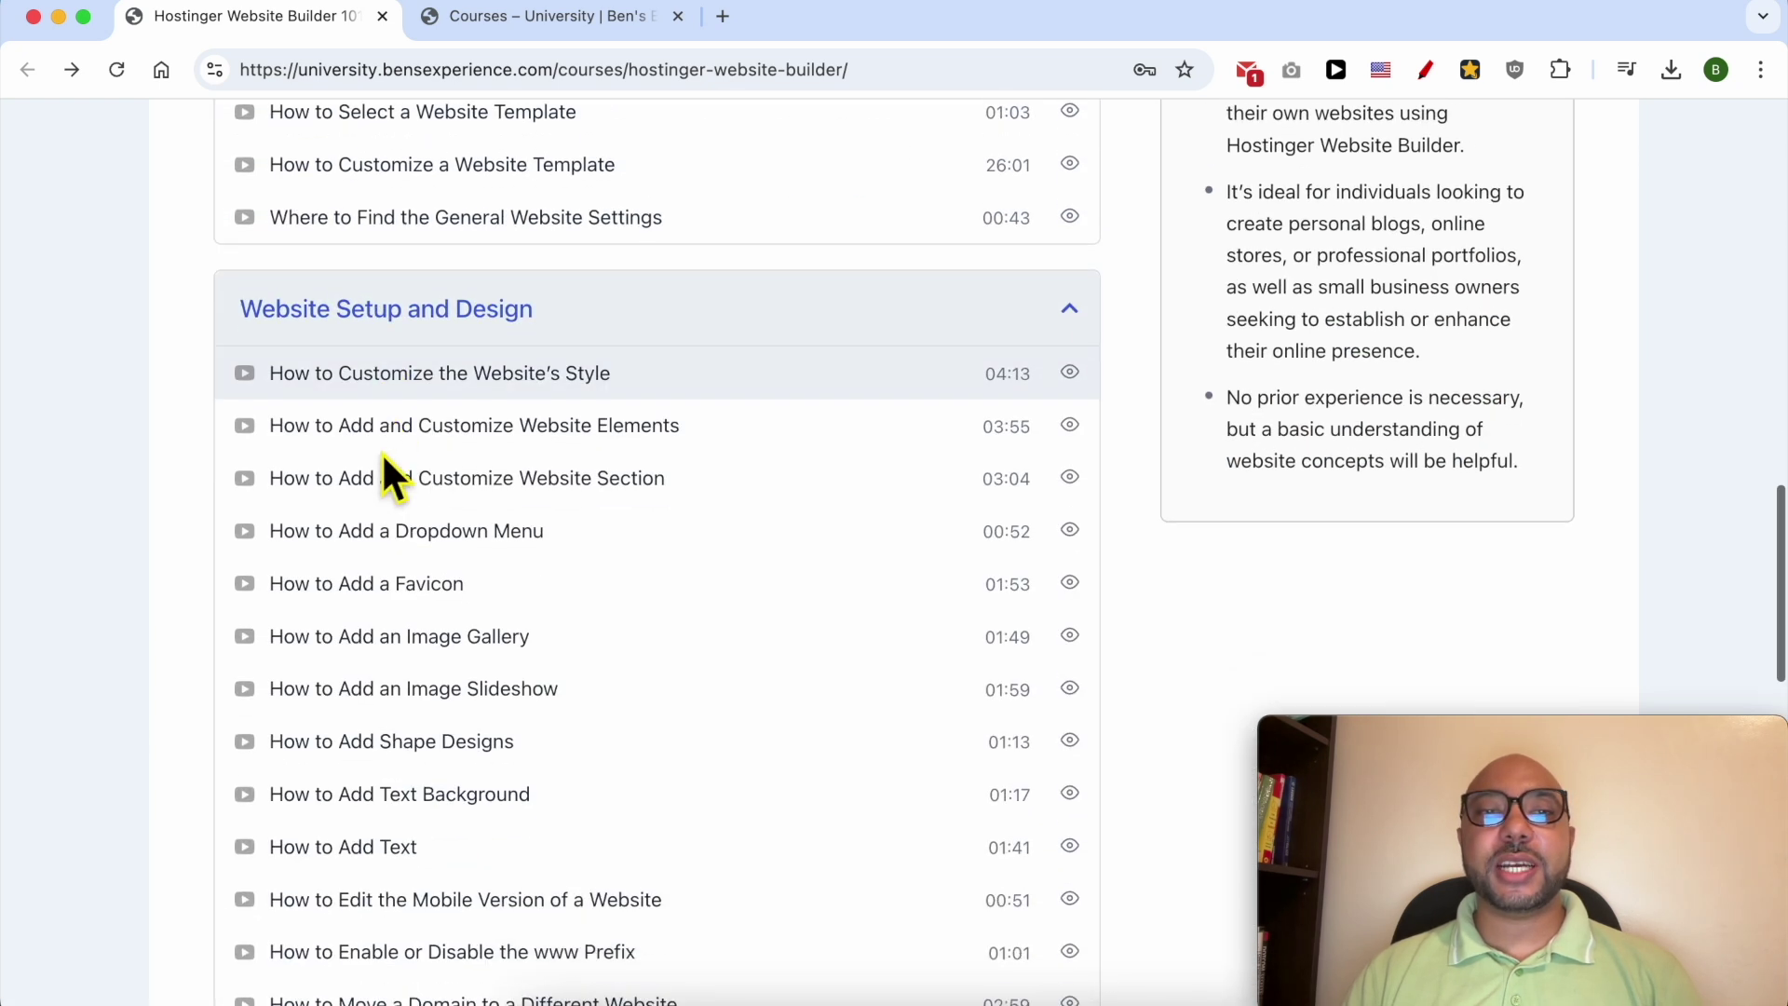
pyautogui.scroll(-5, 383, 456)
pyautogui.scroll(-12, 382, 453)
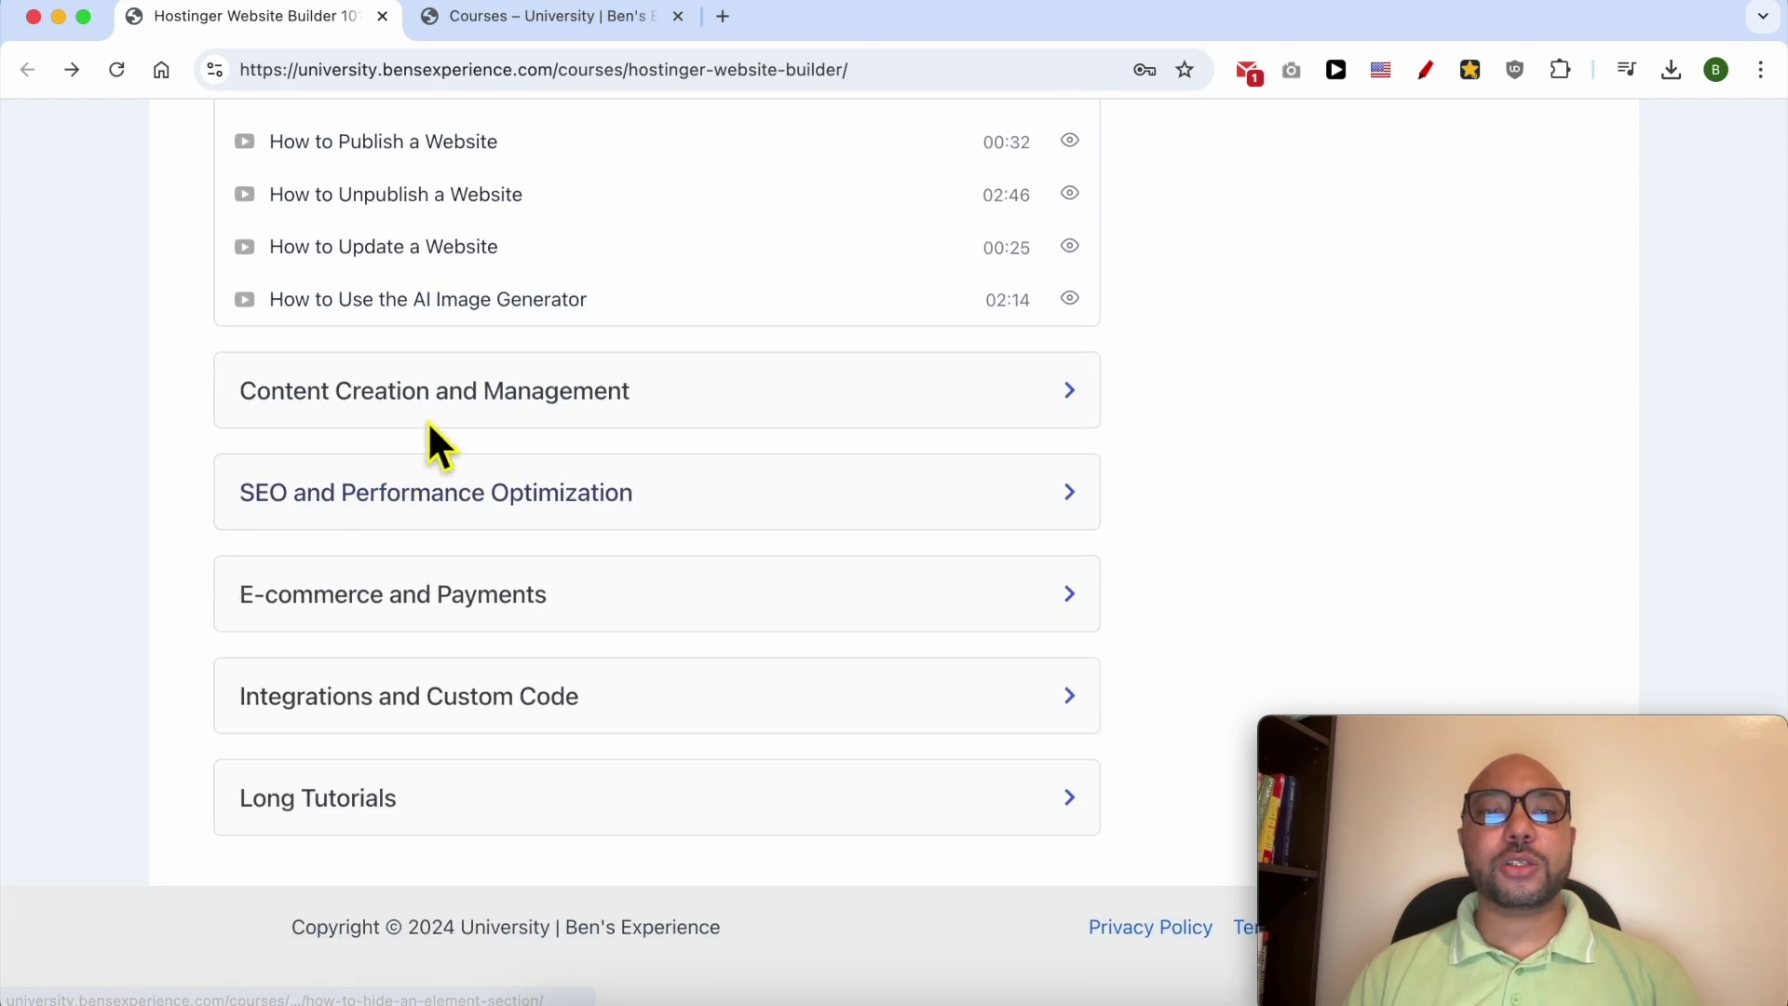
# - Expand and review the course's Content Creation and Management and SEO and Performance Optimization lessons
pyautogui.click(430, 421)
pyautogui.scroll(-3, 430, 419)
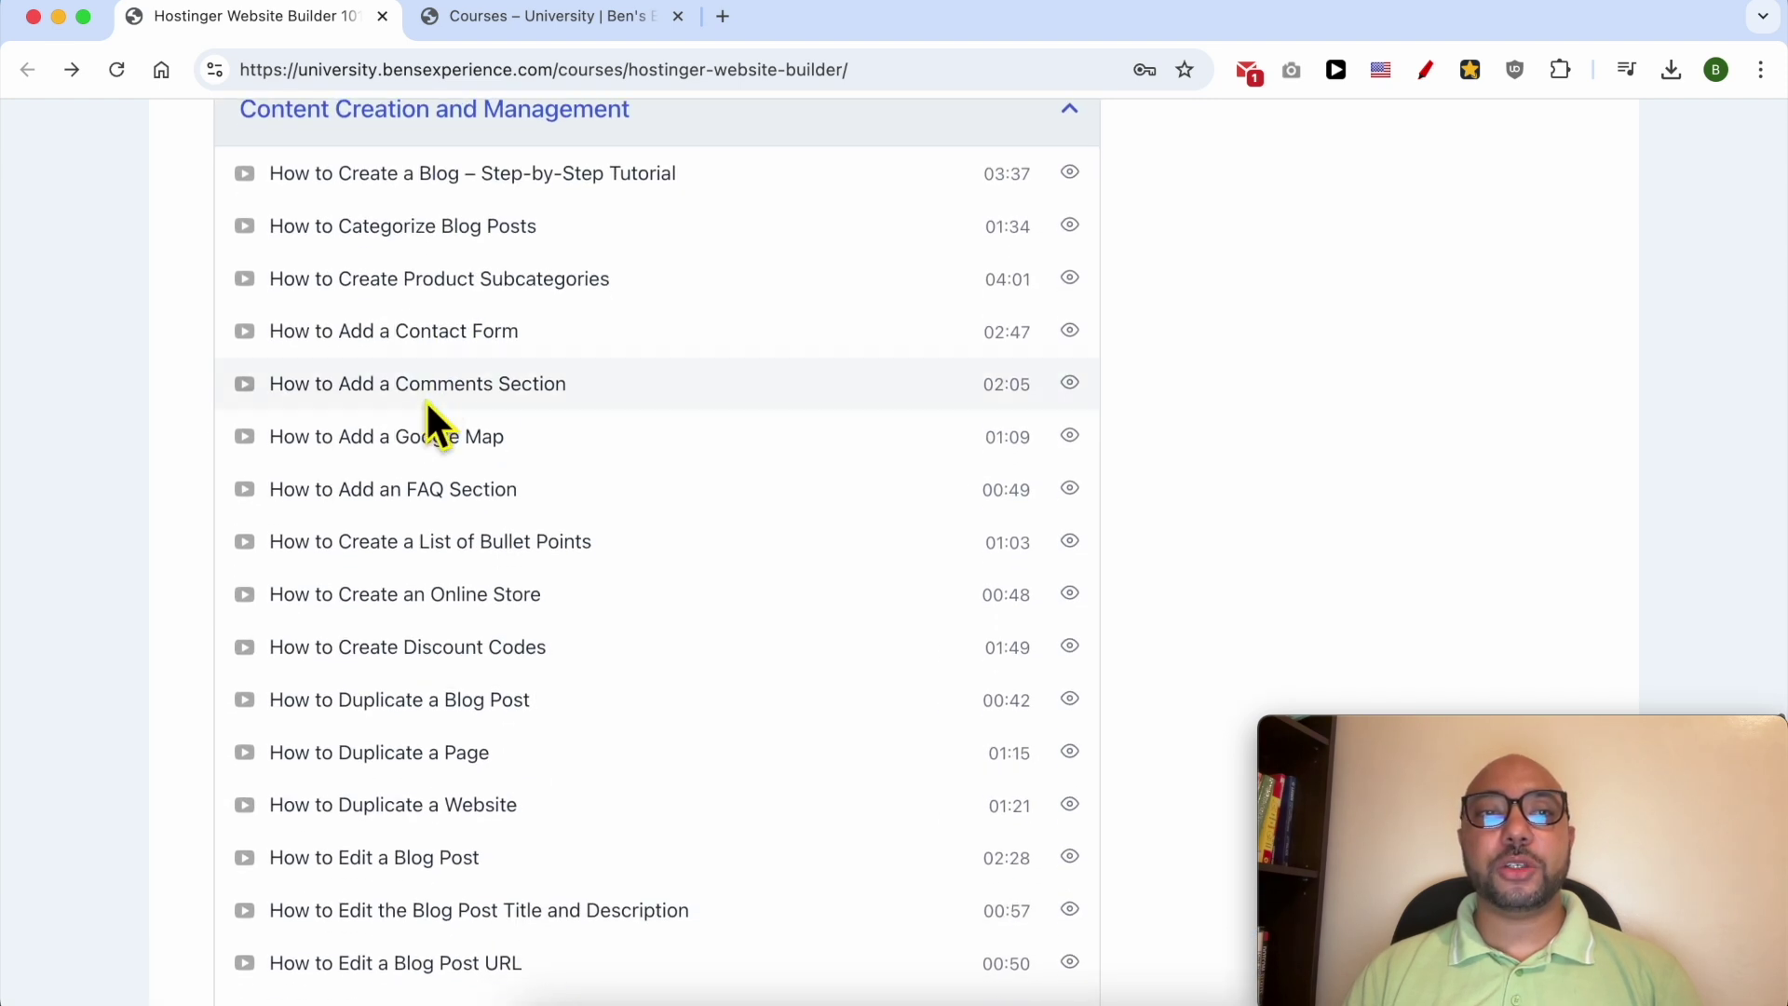
pyautogui.scroll(-8, 426, 419)
pyautogui.click(431, 502)
pyautogui.scroll(-3, 432, 507)
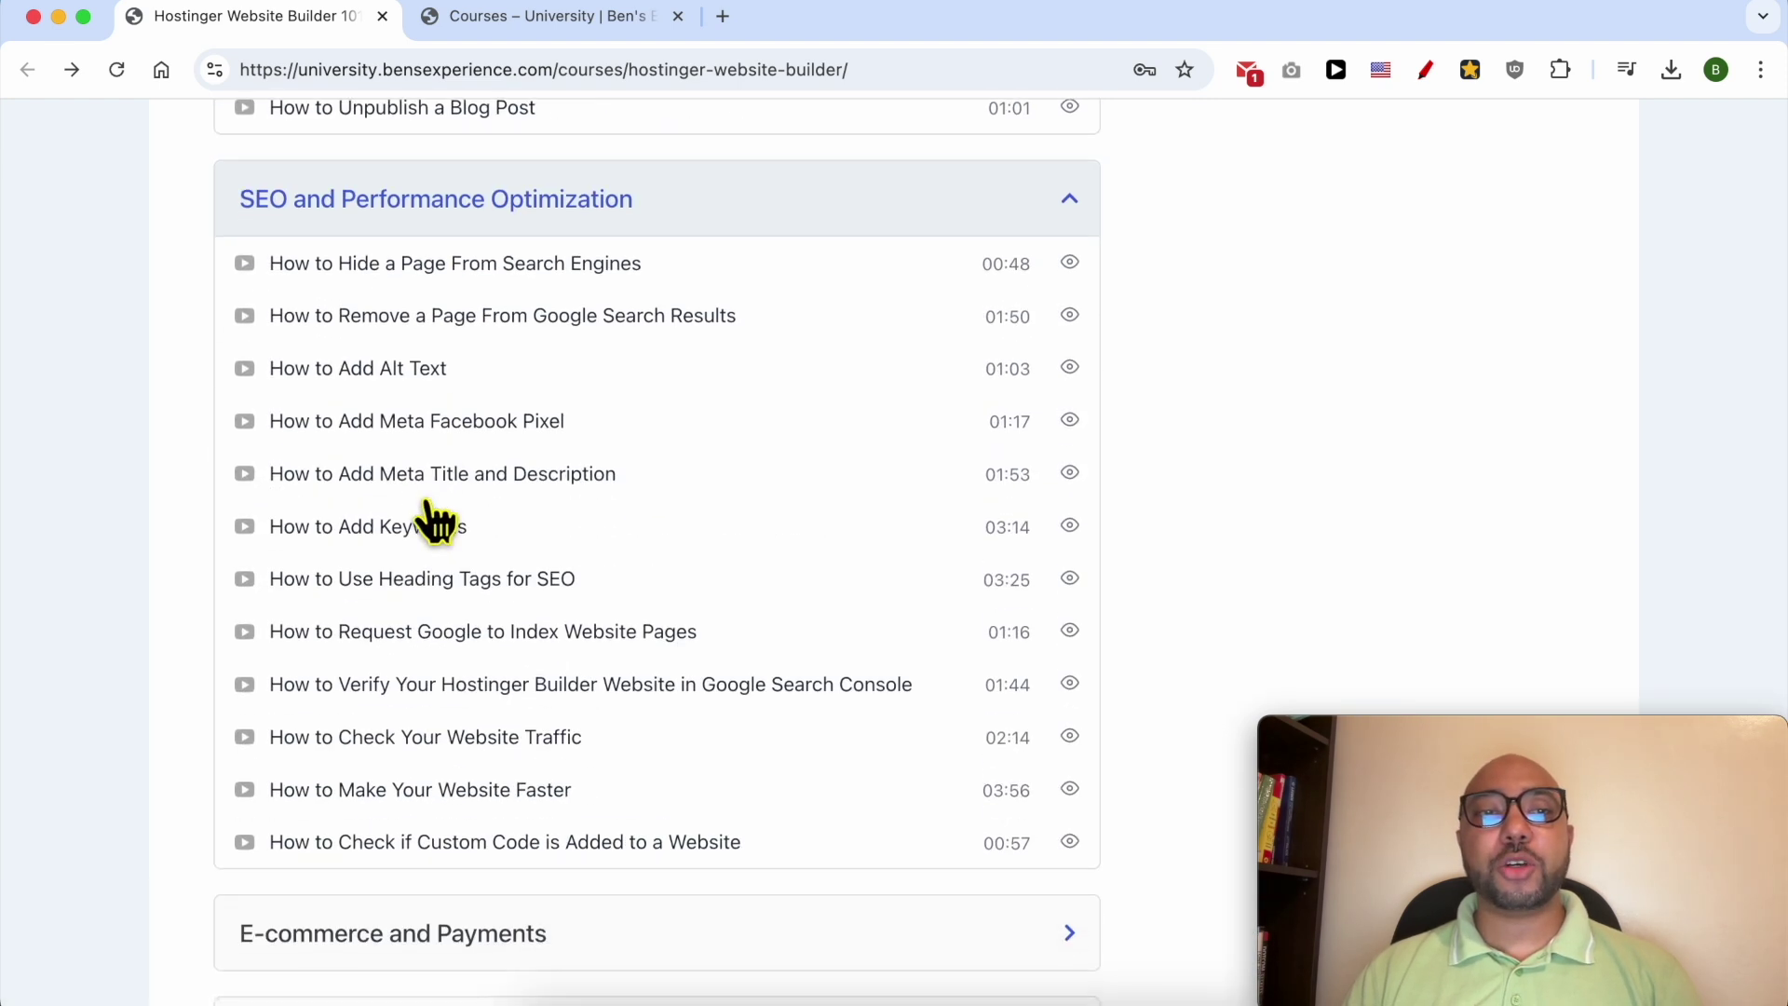
pyautogui.scroll(-3, 431, 519)
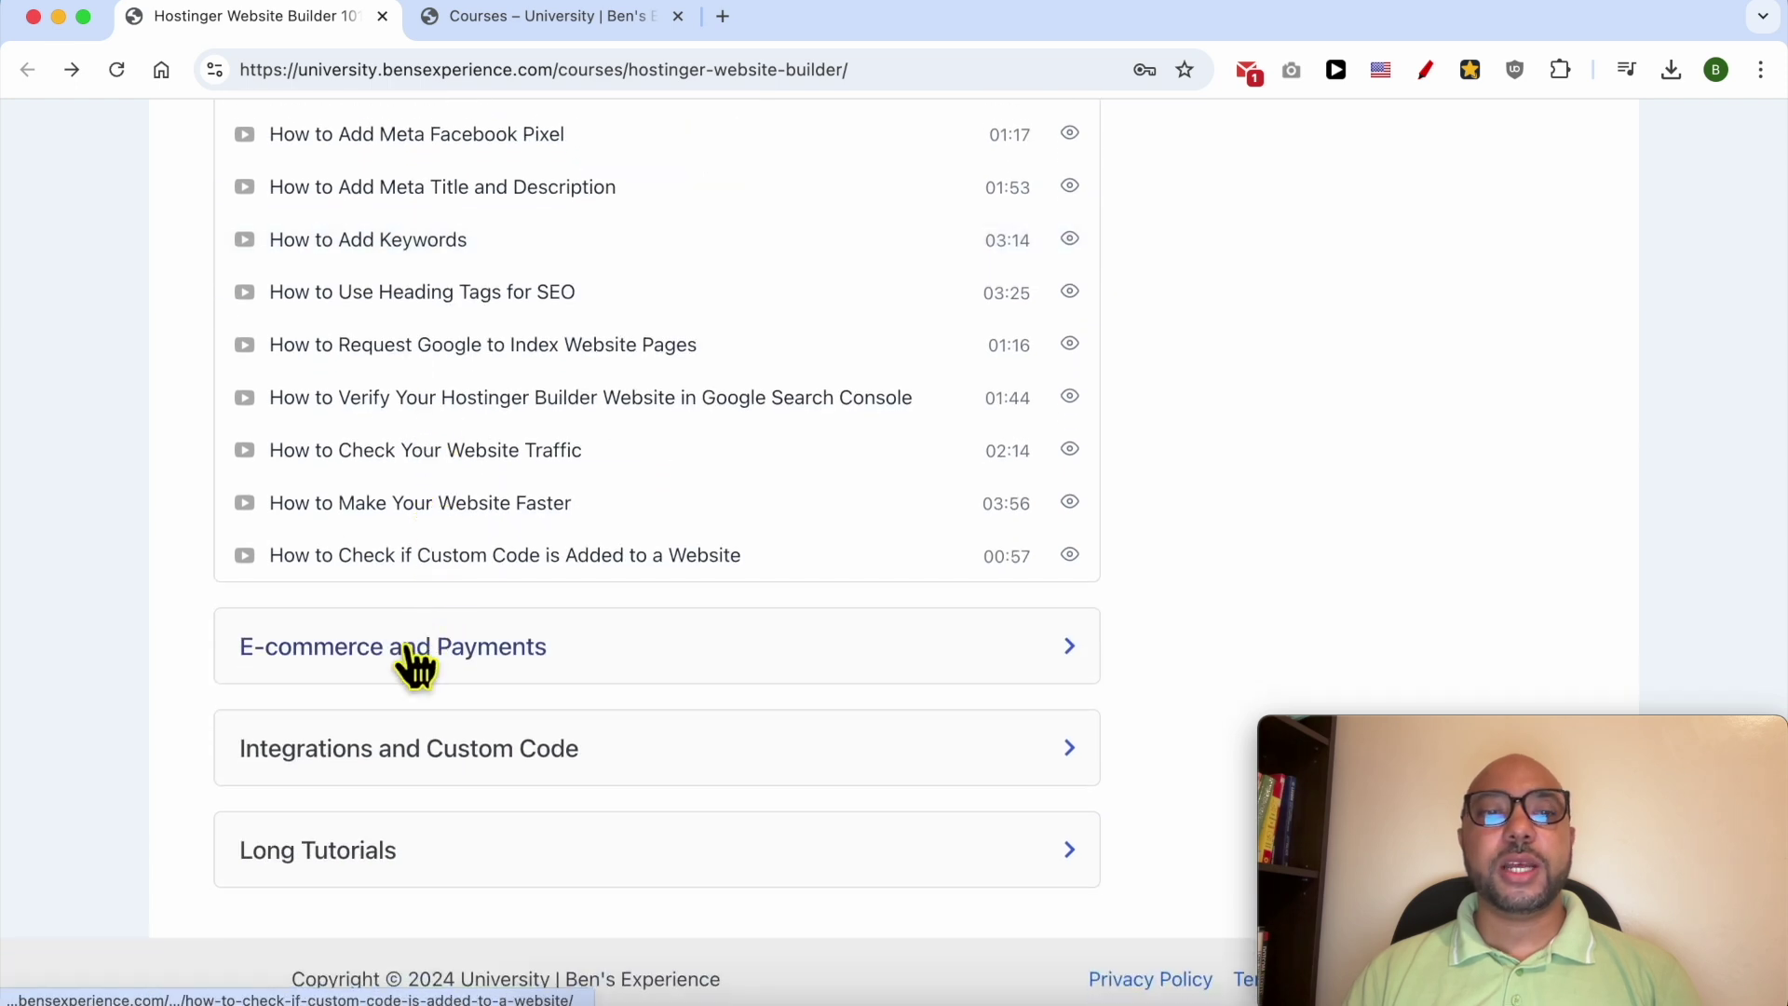
# - Expand and review the E-commerce and Payments, Integrations and Custom Code, and Long Tutorials lessons of the course
pyautogui.click(414, 663)
pyautogui.scroll(-6, 499, 619)
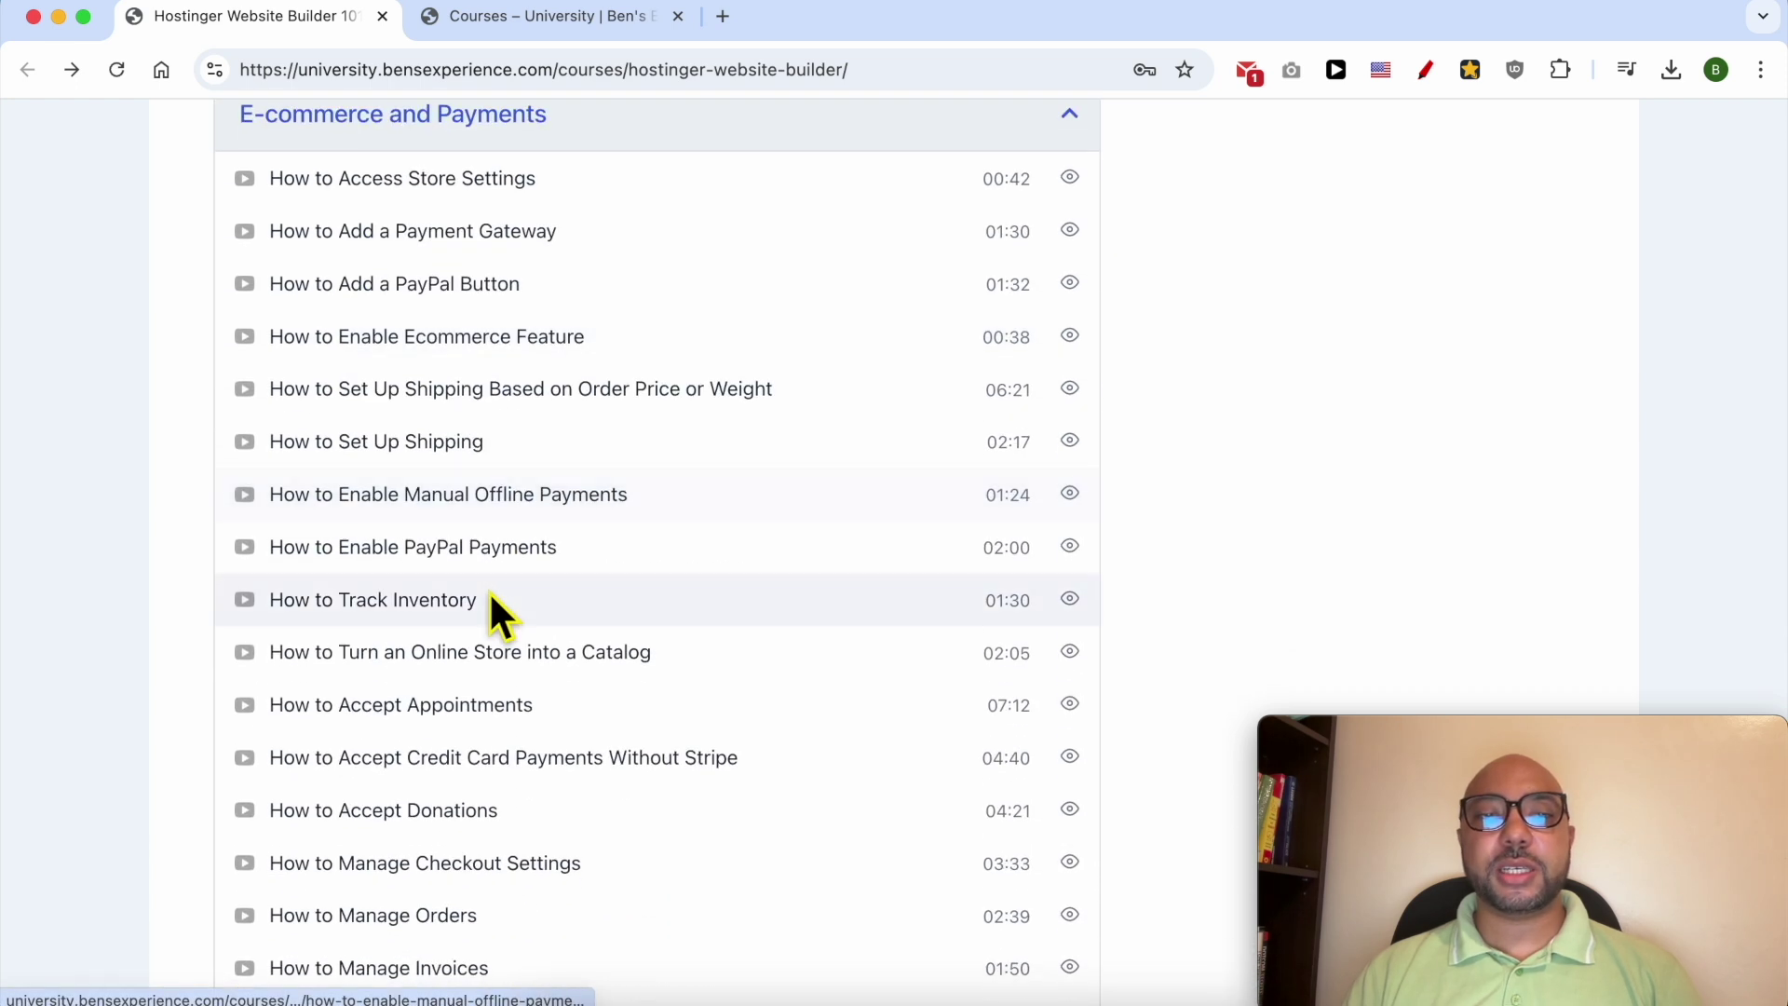
pyautogui.scroll(-9, 491, 597)
pyautogui.scroll(-1, 484, 652)
pyautogui.click(471, 690)
pyautogui.scroll(-5, 475, 675)
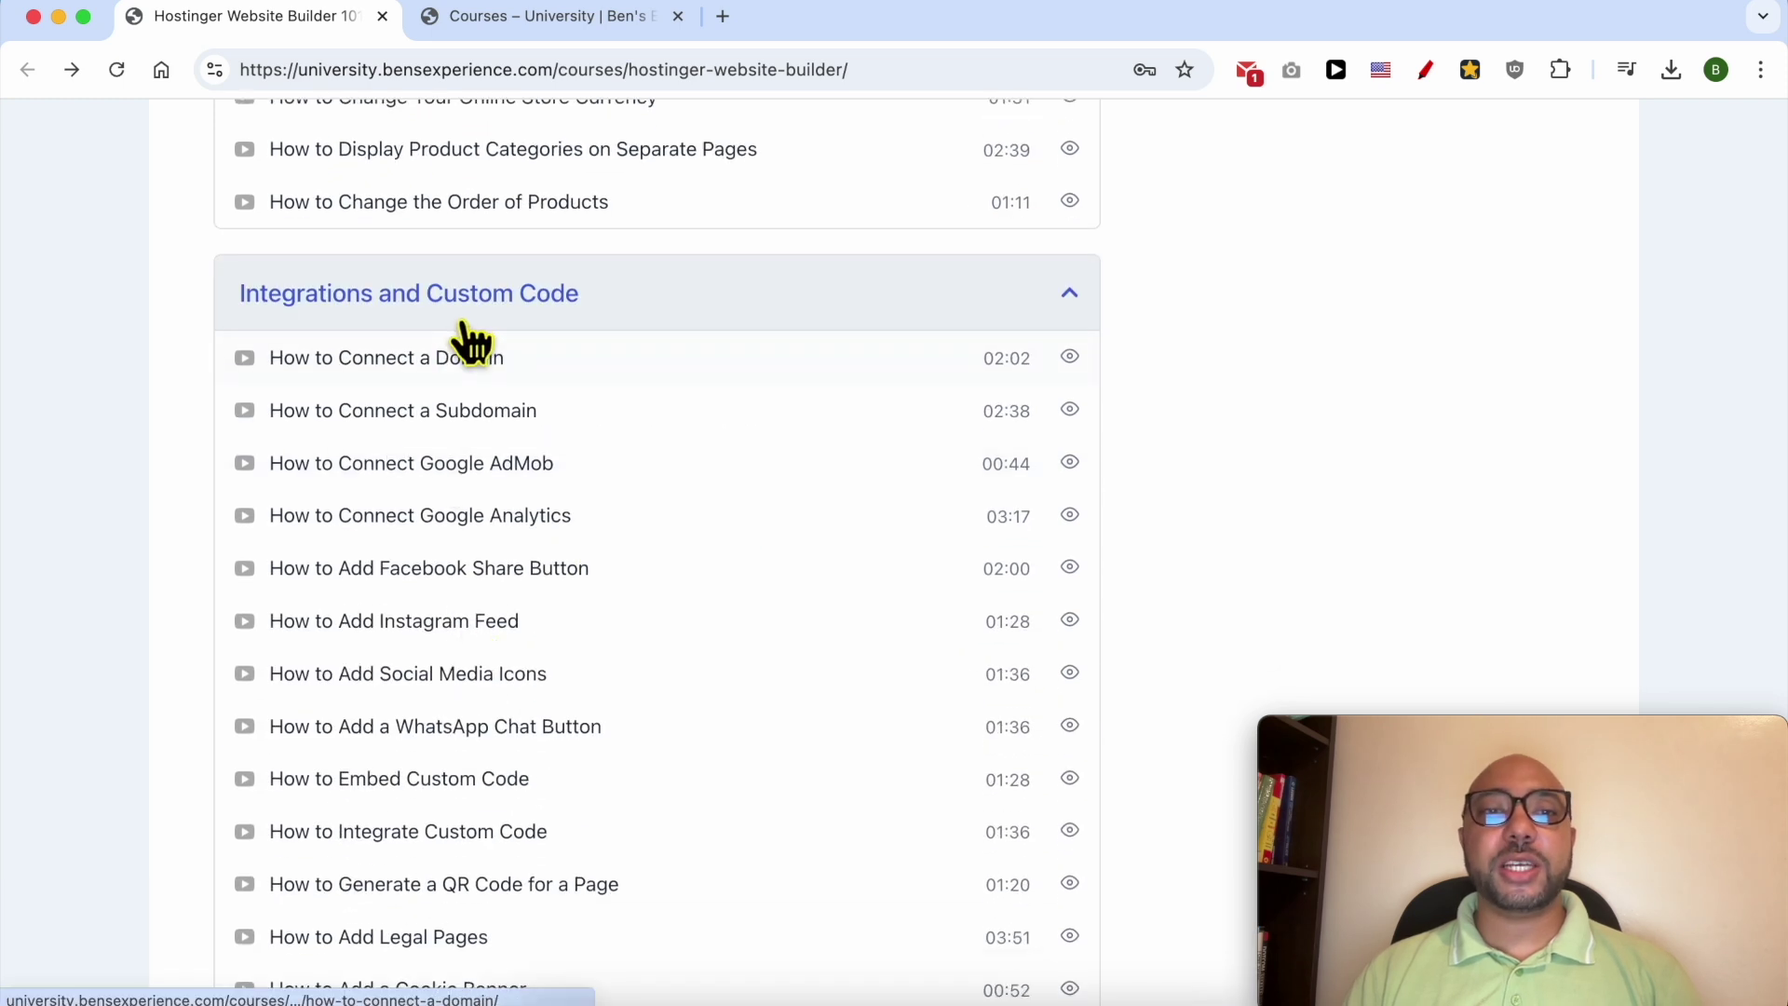
pyautogui.scroll(-6, 468, 322)
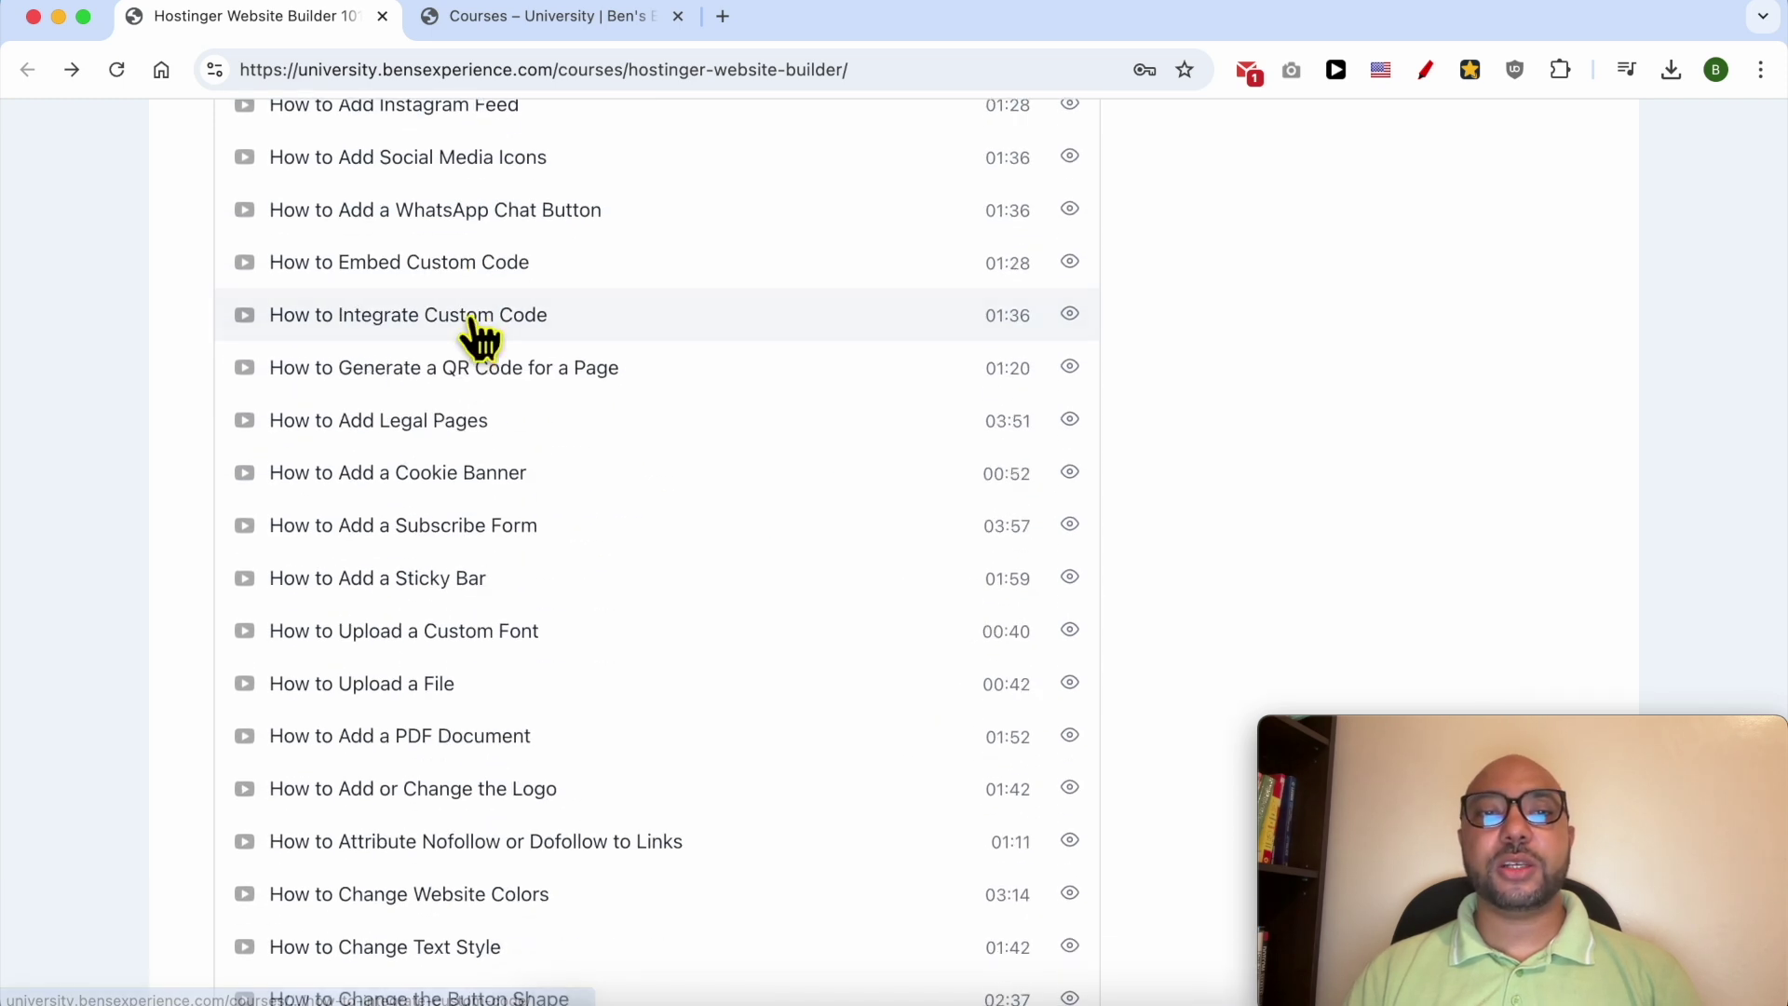
pyautogui.scroll(-6, 471, 335)
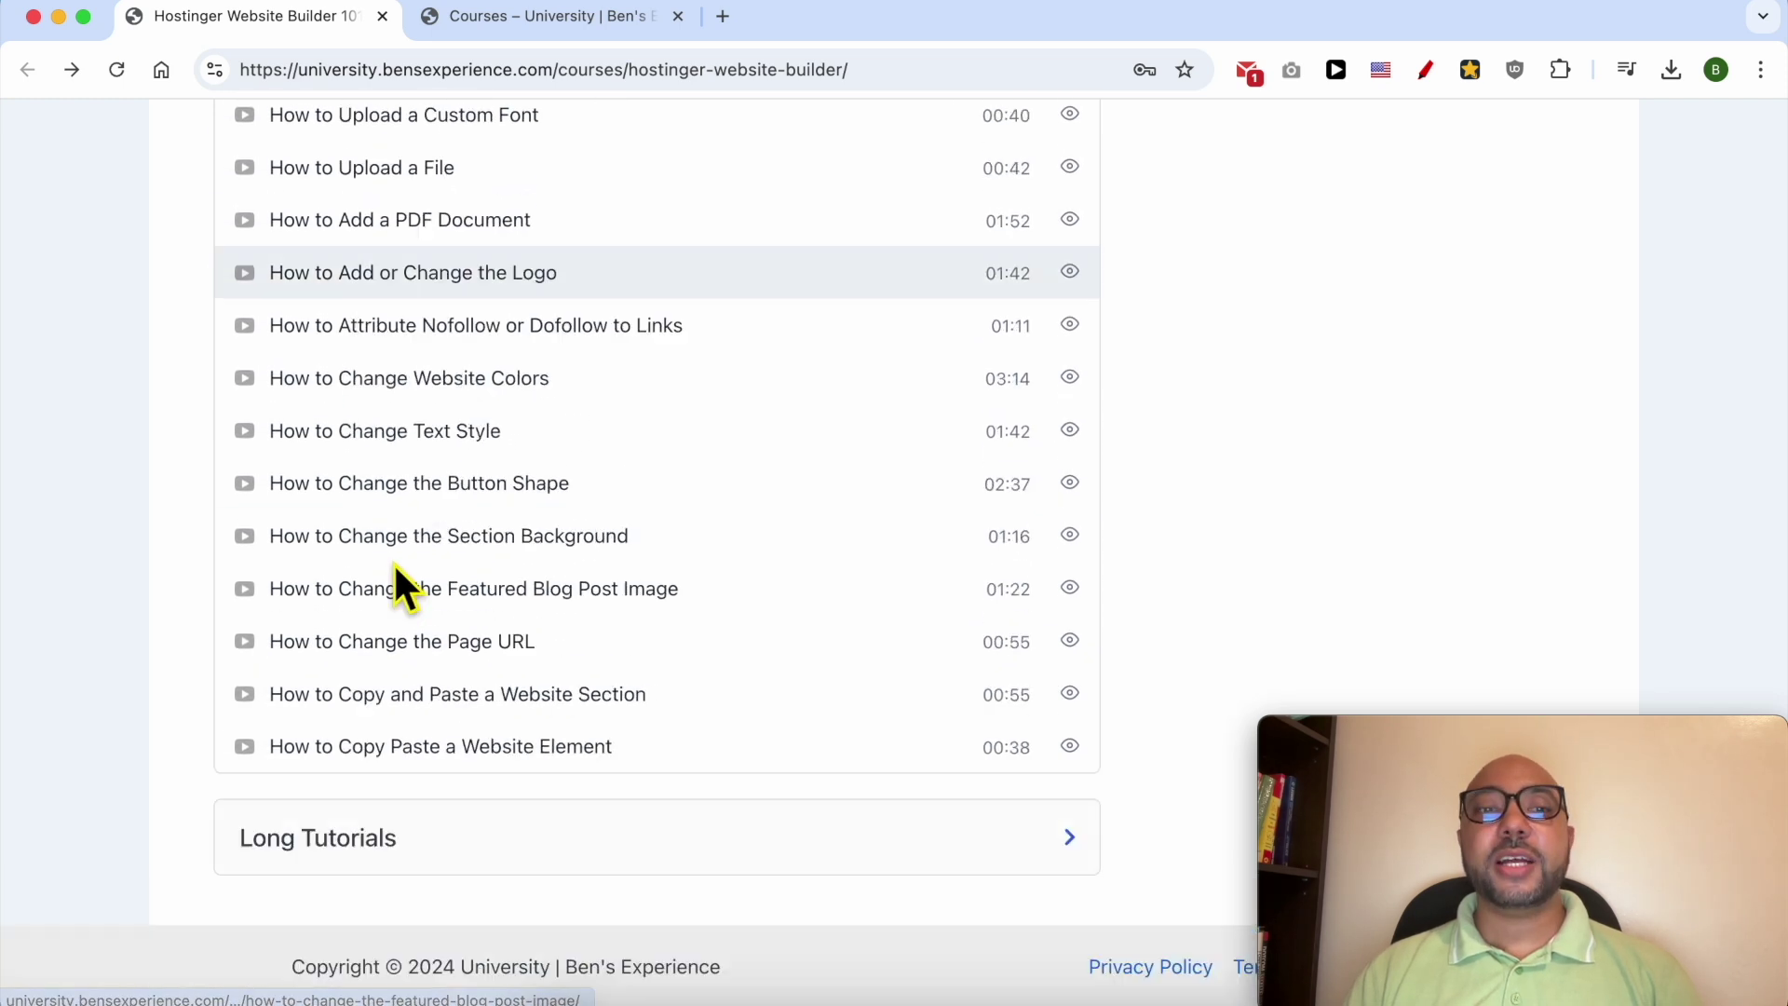
pyautogui.click(379, 798)
pyautogui.scroll(-4, 459, 670)
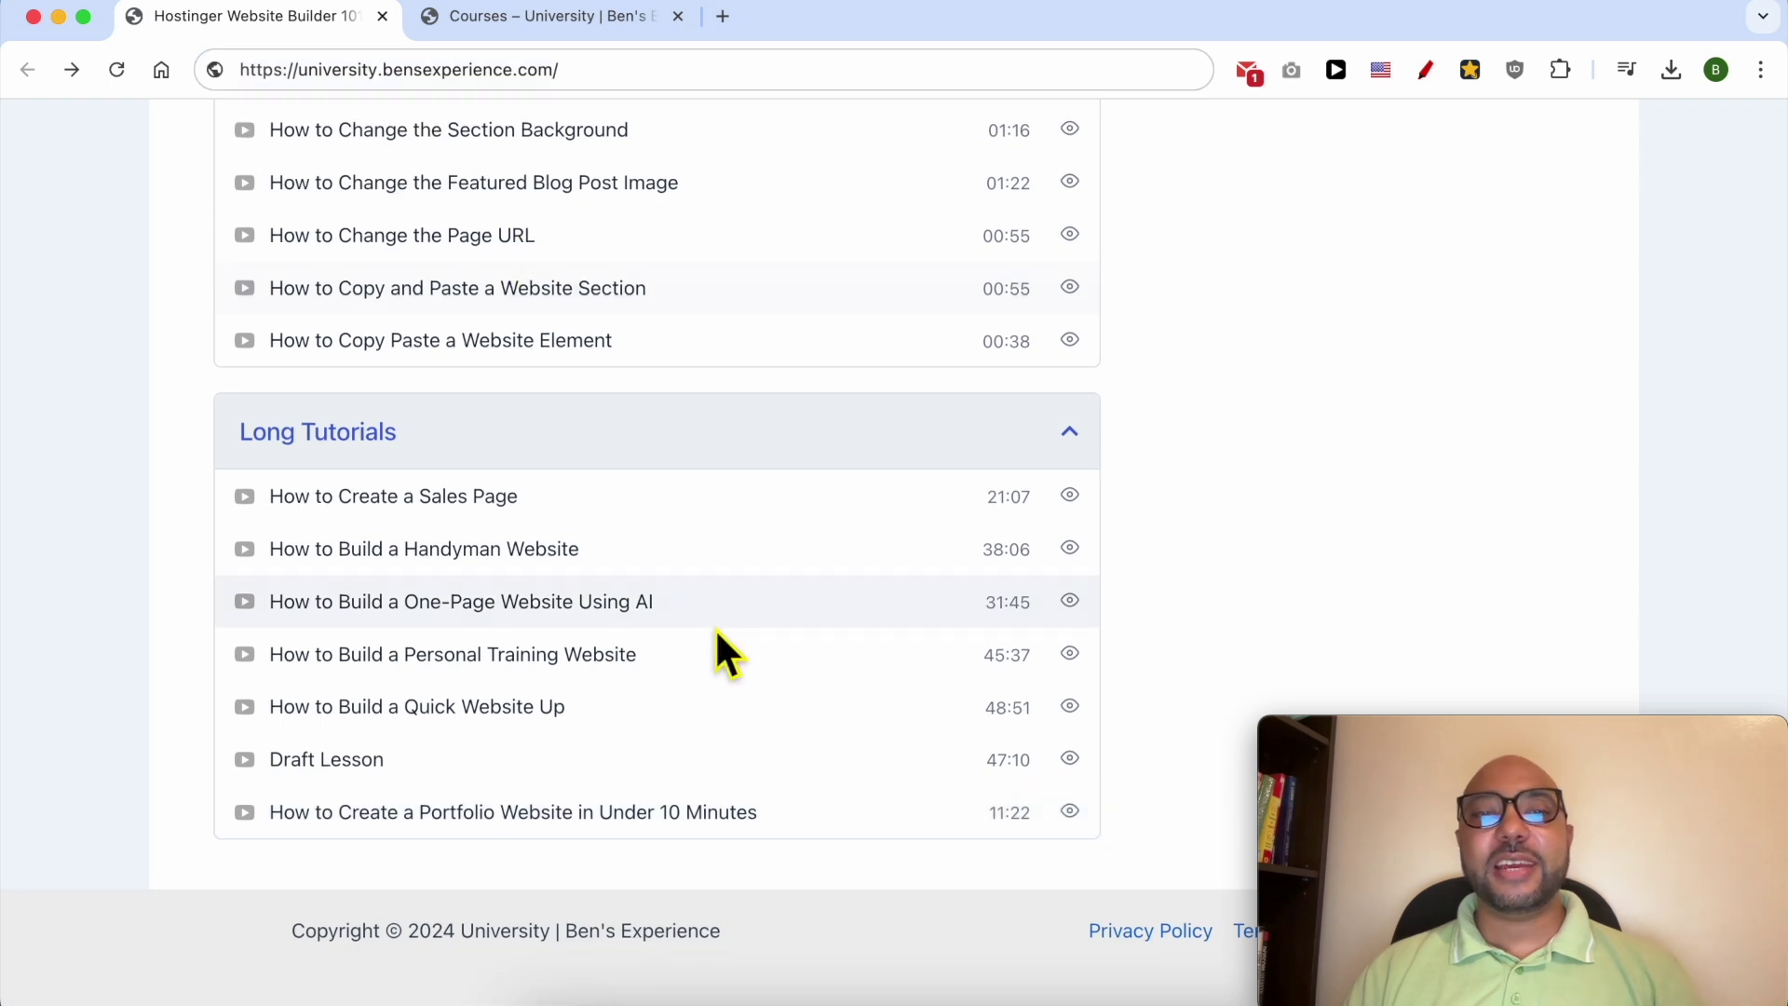
pyautogui.scroll(20, 717, 633)
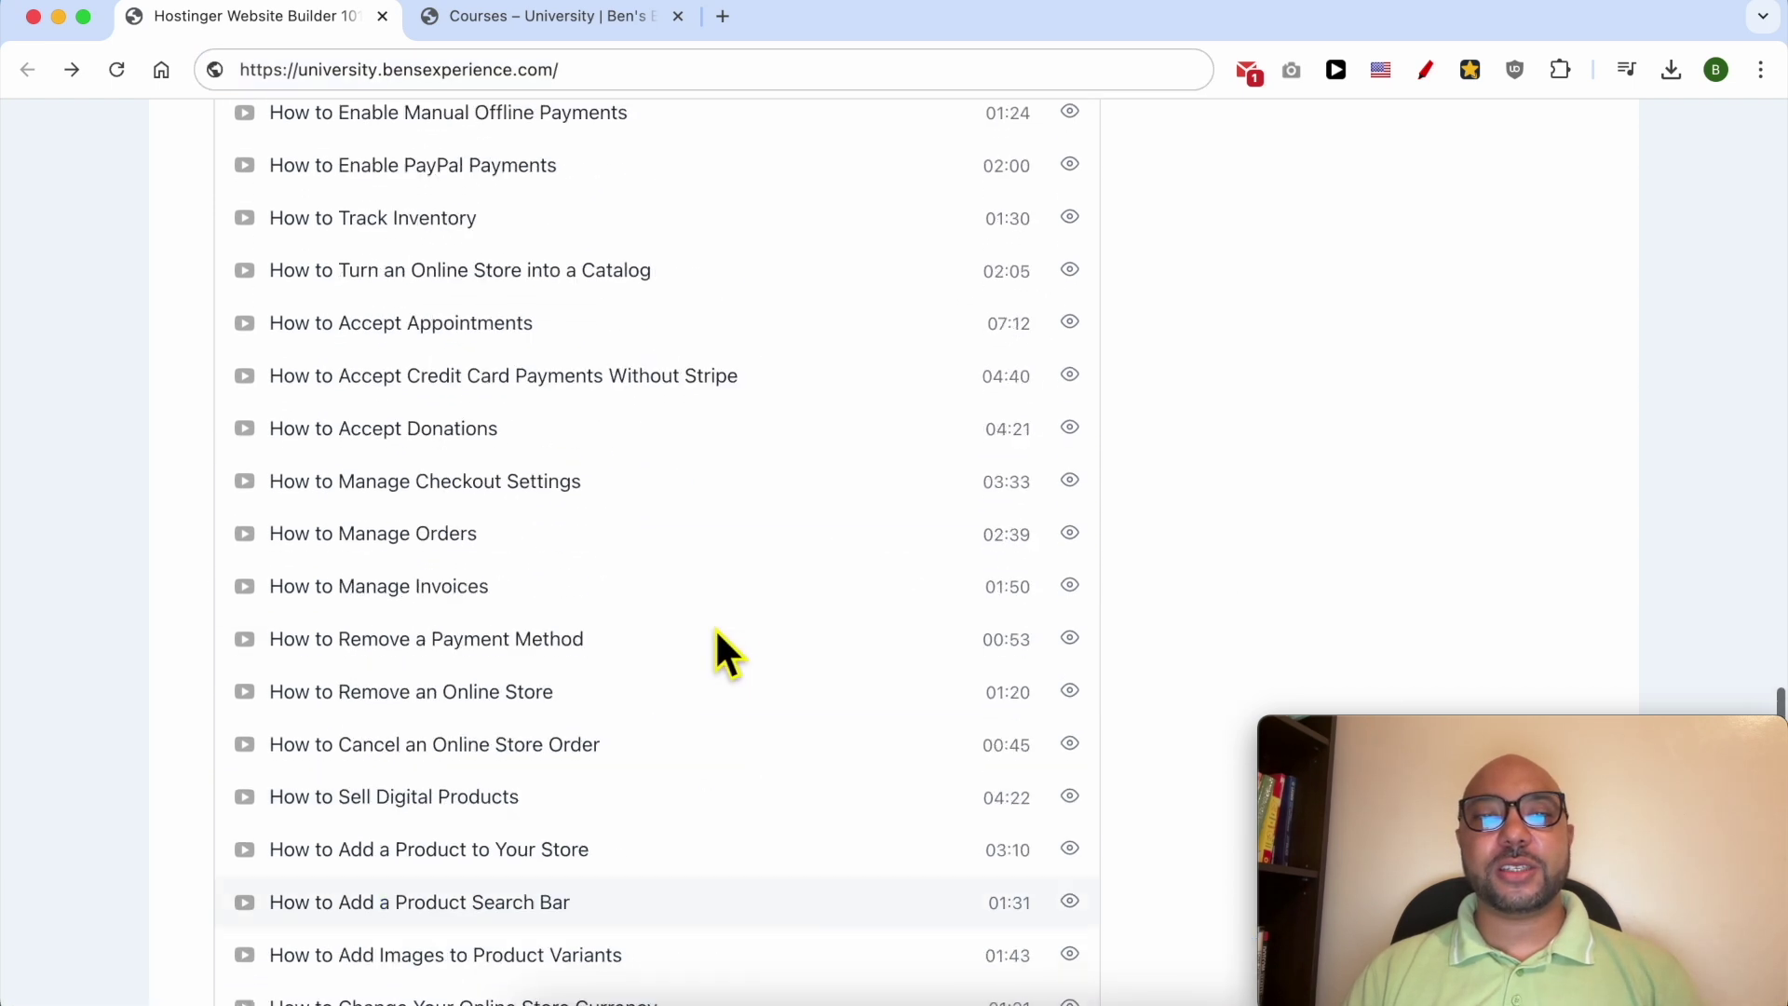
# - Browse the university site's catalogue of all courses and check its web address
pyautogui.click(557, 19)
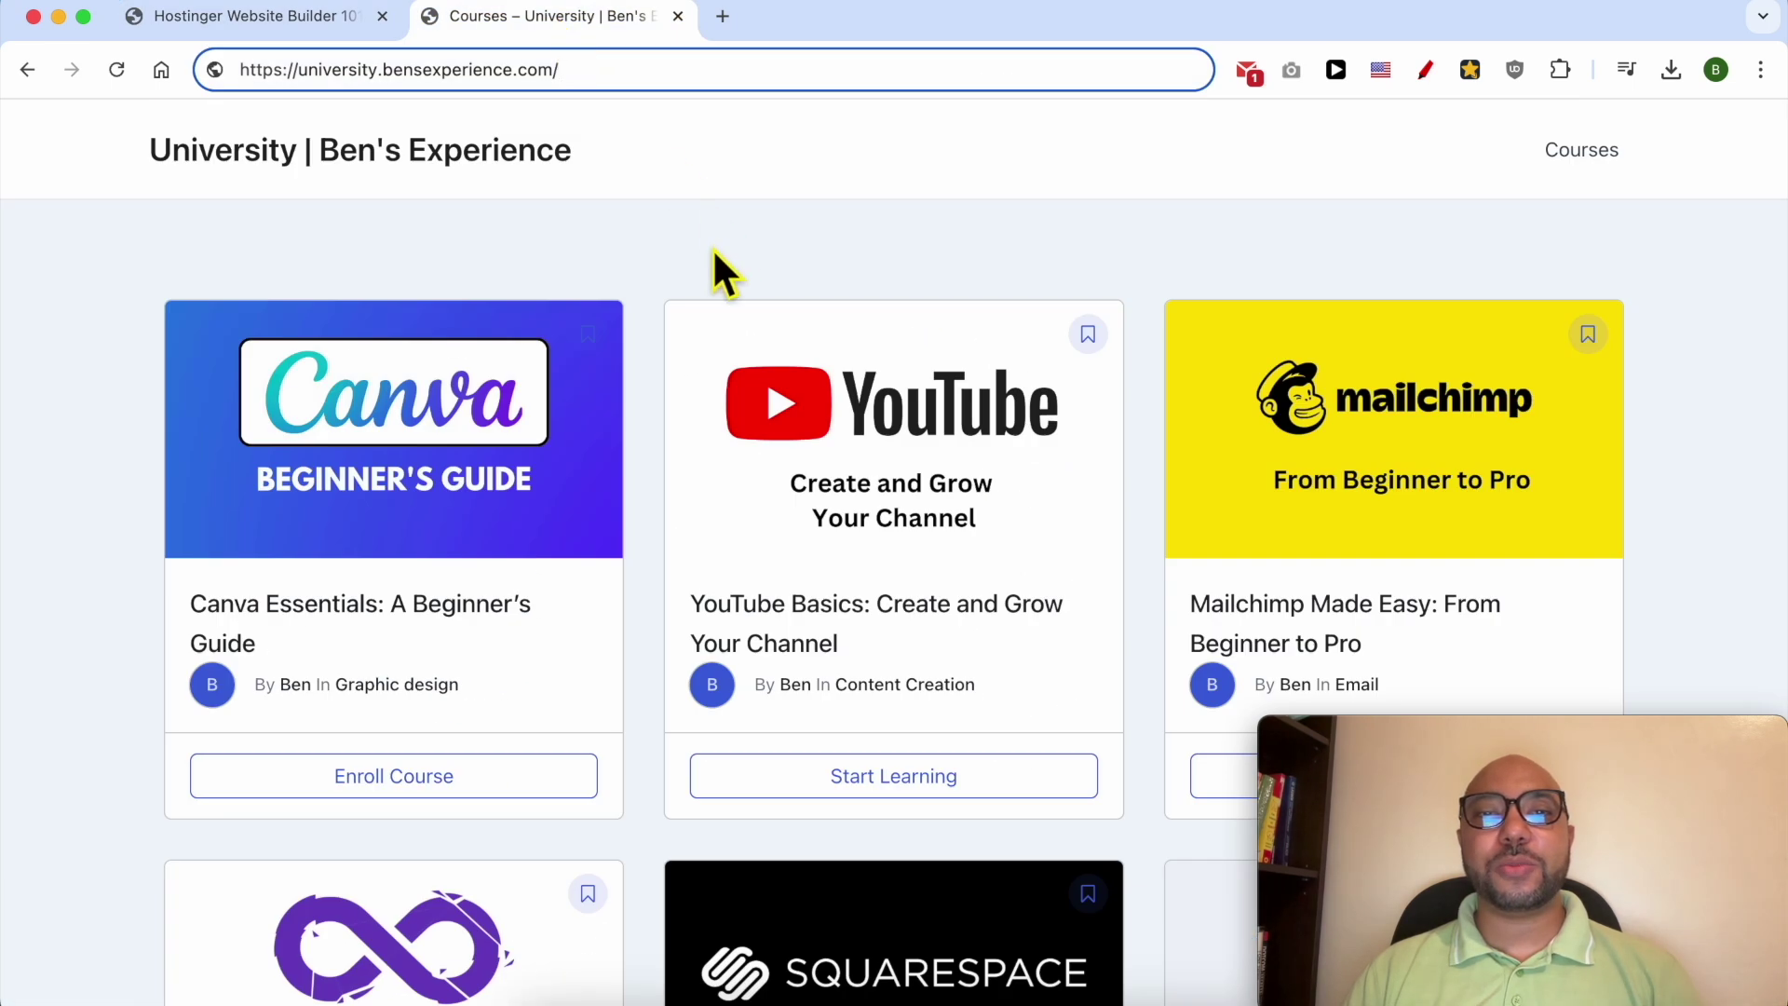
pyautogui.scroll(-15, 639, 259)
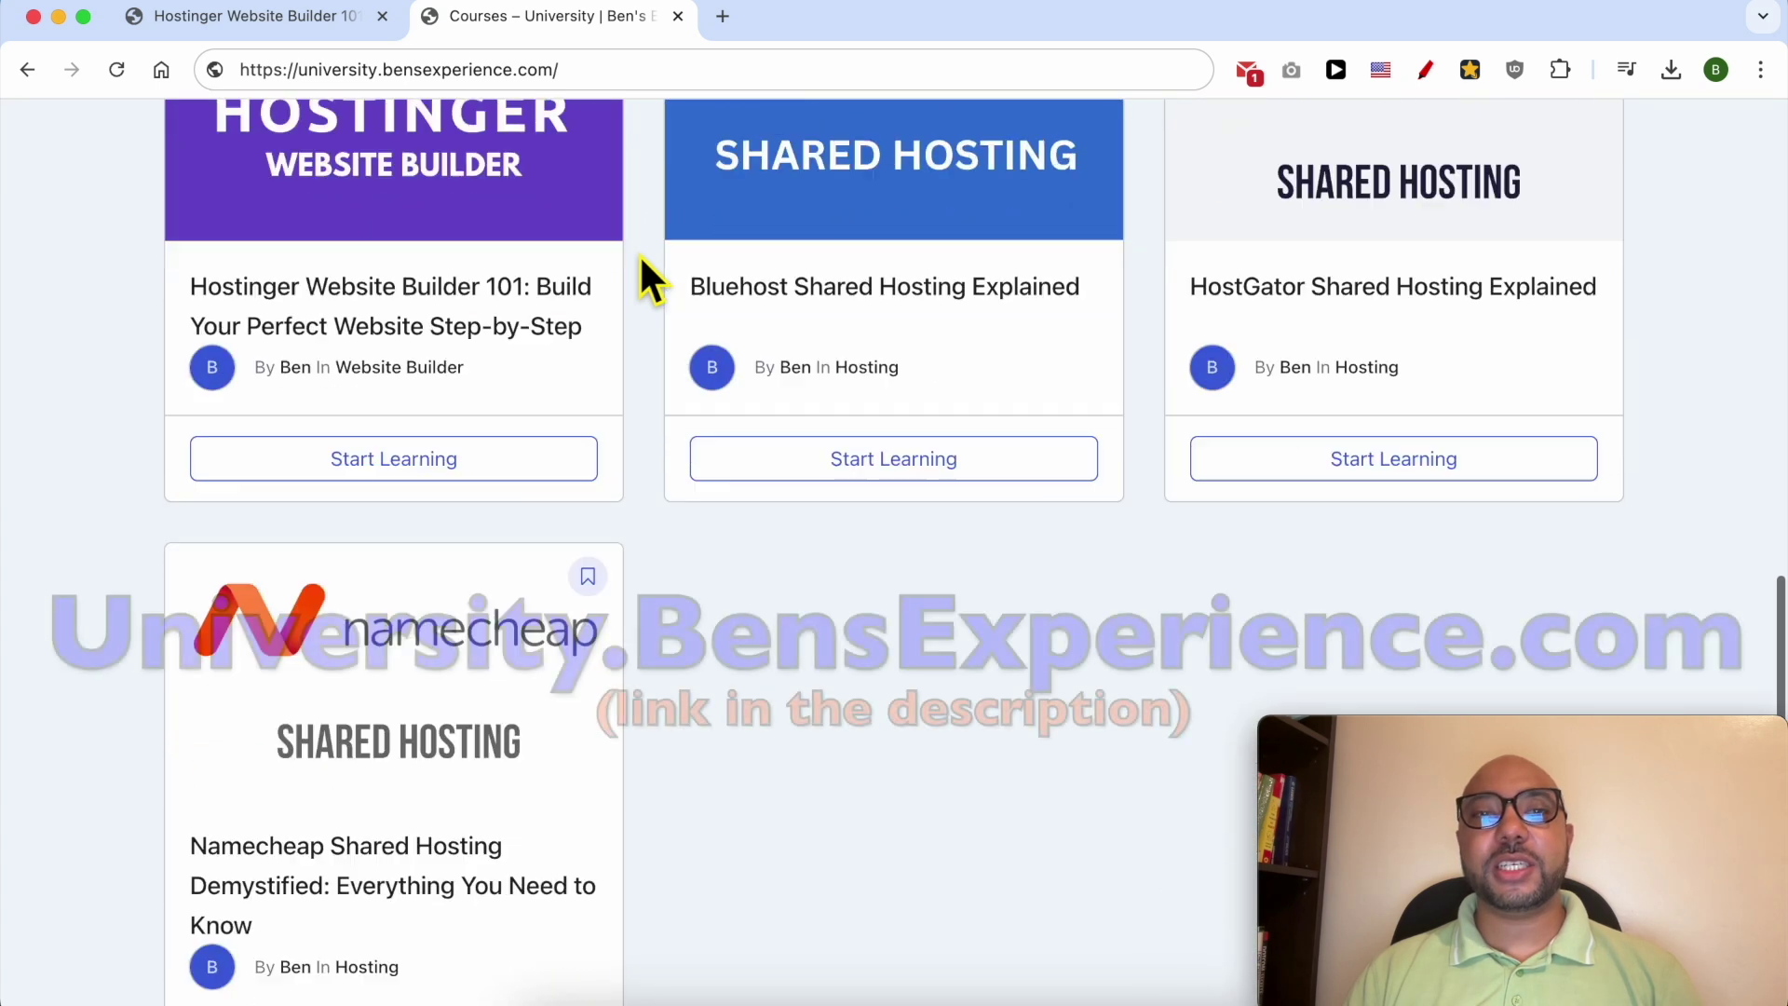
pyautogui.scroll(-3, 639, 254)
pyautogui.moveTo(298, 70); pyautogui.dragTo(619, 74)
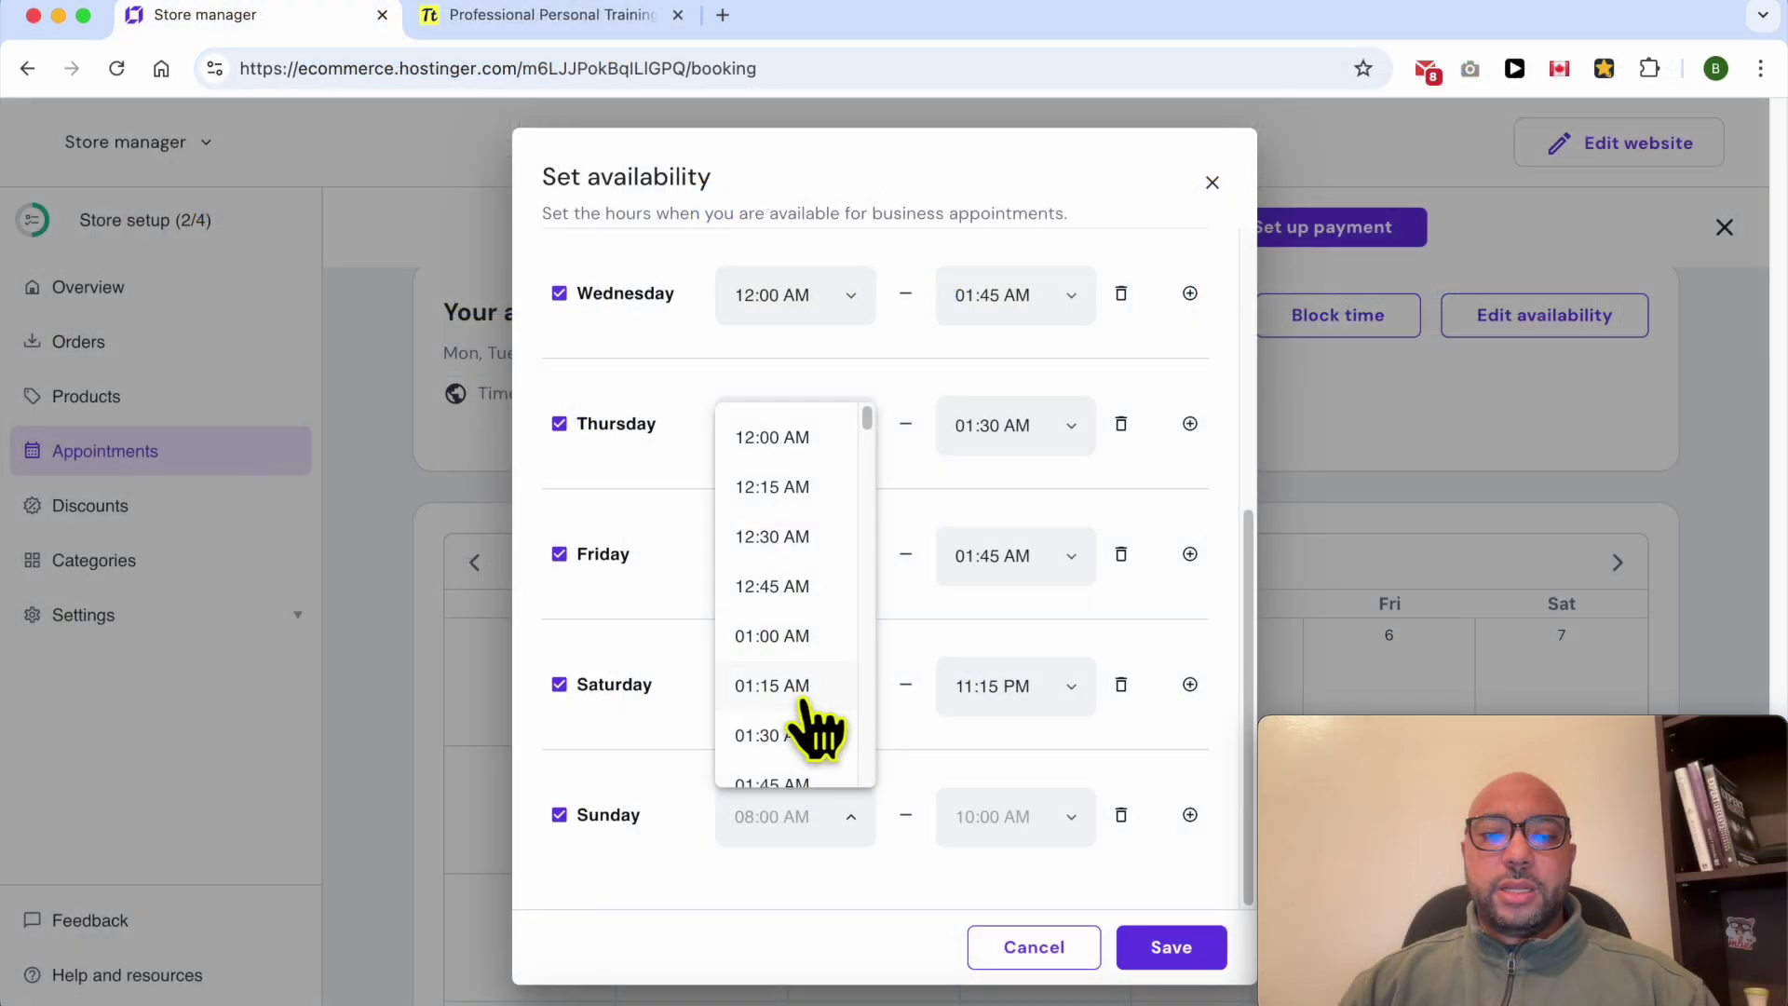
# - Set Sunday's start time to 07:00 AM, choose its end time, and save the appointment availability
pyautogui.scroll(-10, 801, 736)
pyautogui.click(792, 634)
pyautogui.click(1064, 819)
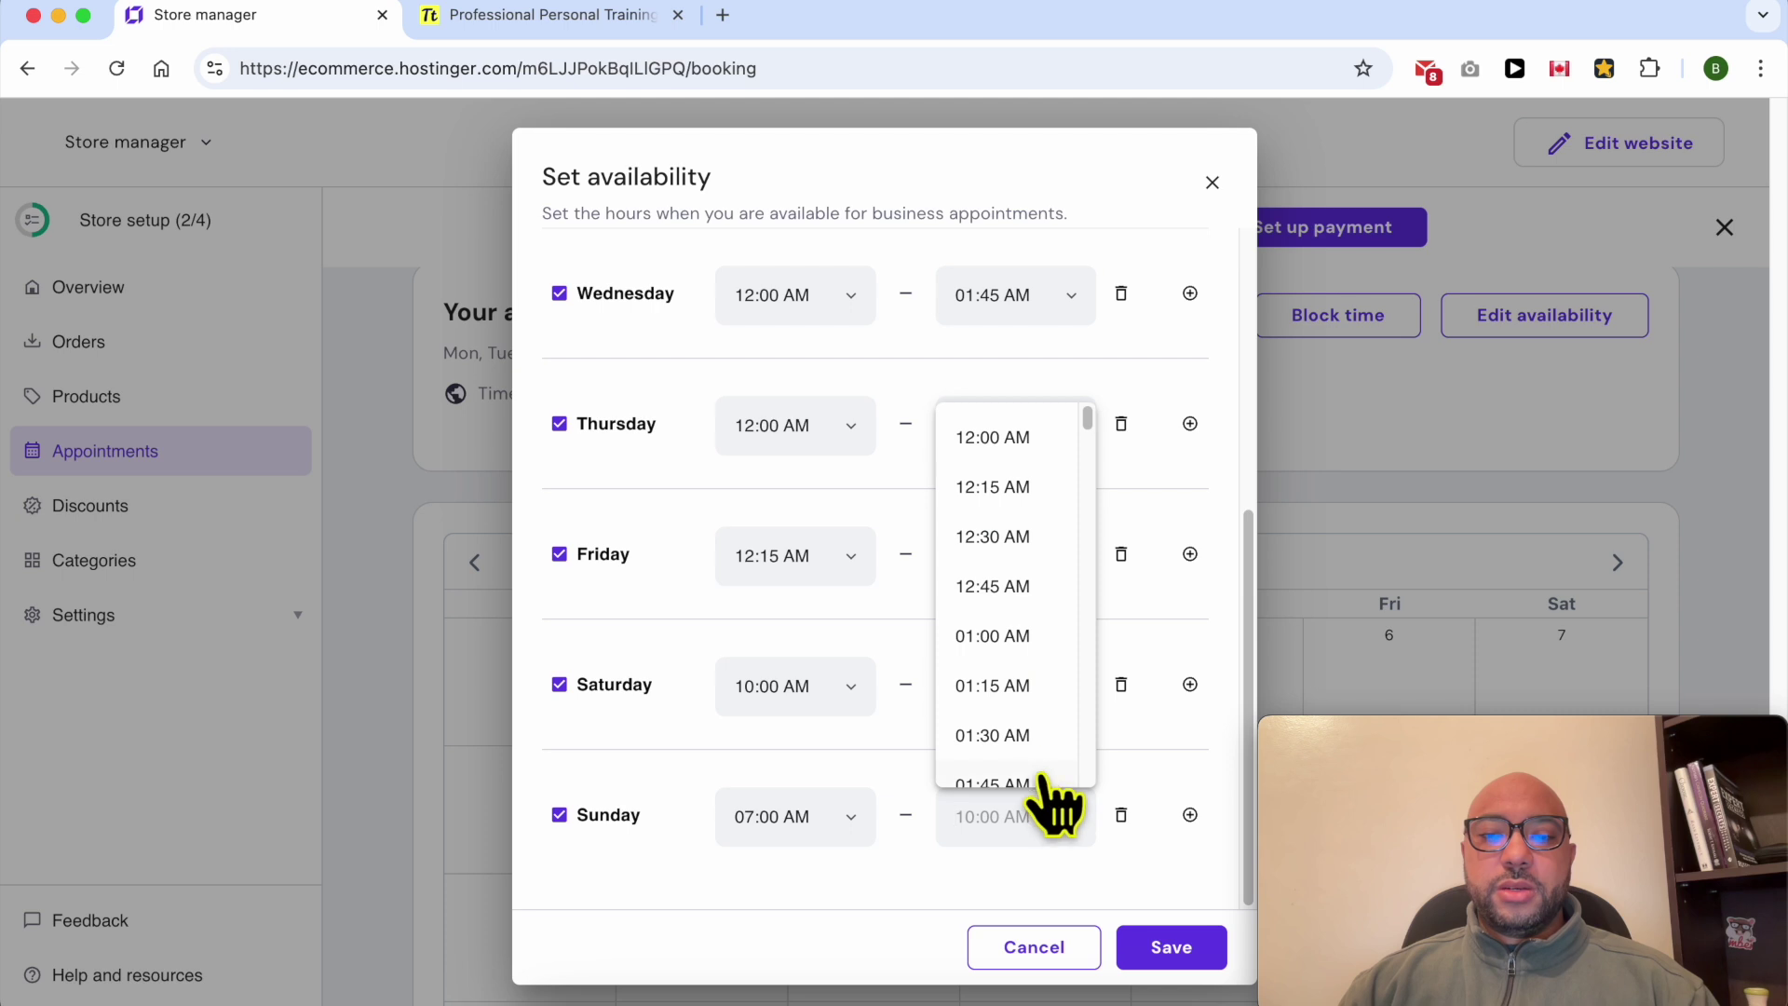
pyautogui.scroll(-20, 1034, 745)
pyautogui.click(1006, 717)
pyautogui.click(1155, 946)
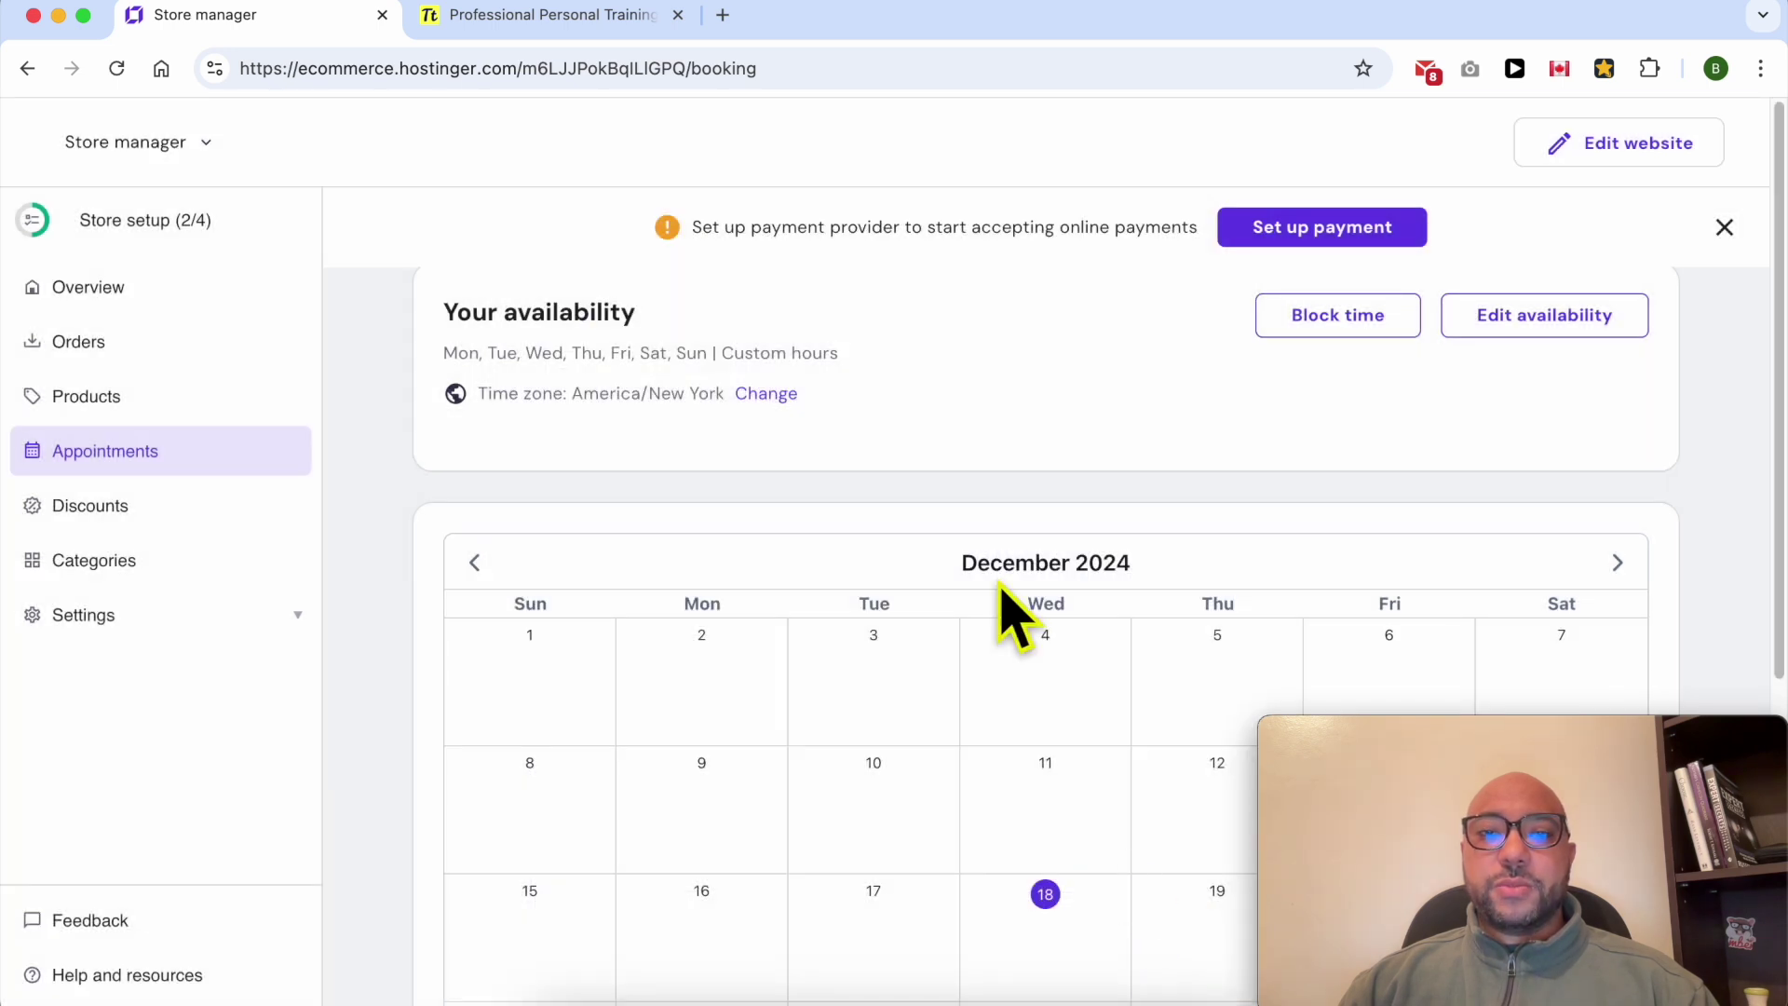
# - Reload the personal training website preview and open the booking calendar for the 1-hour personal training session
pyautogui.click(527, 20)
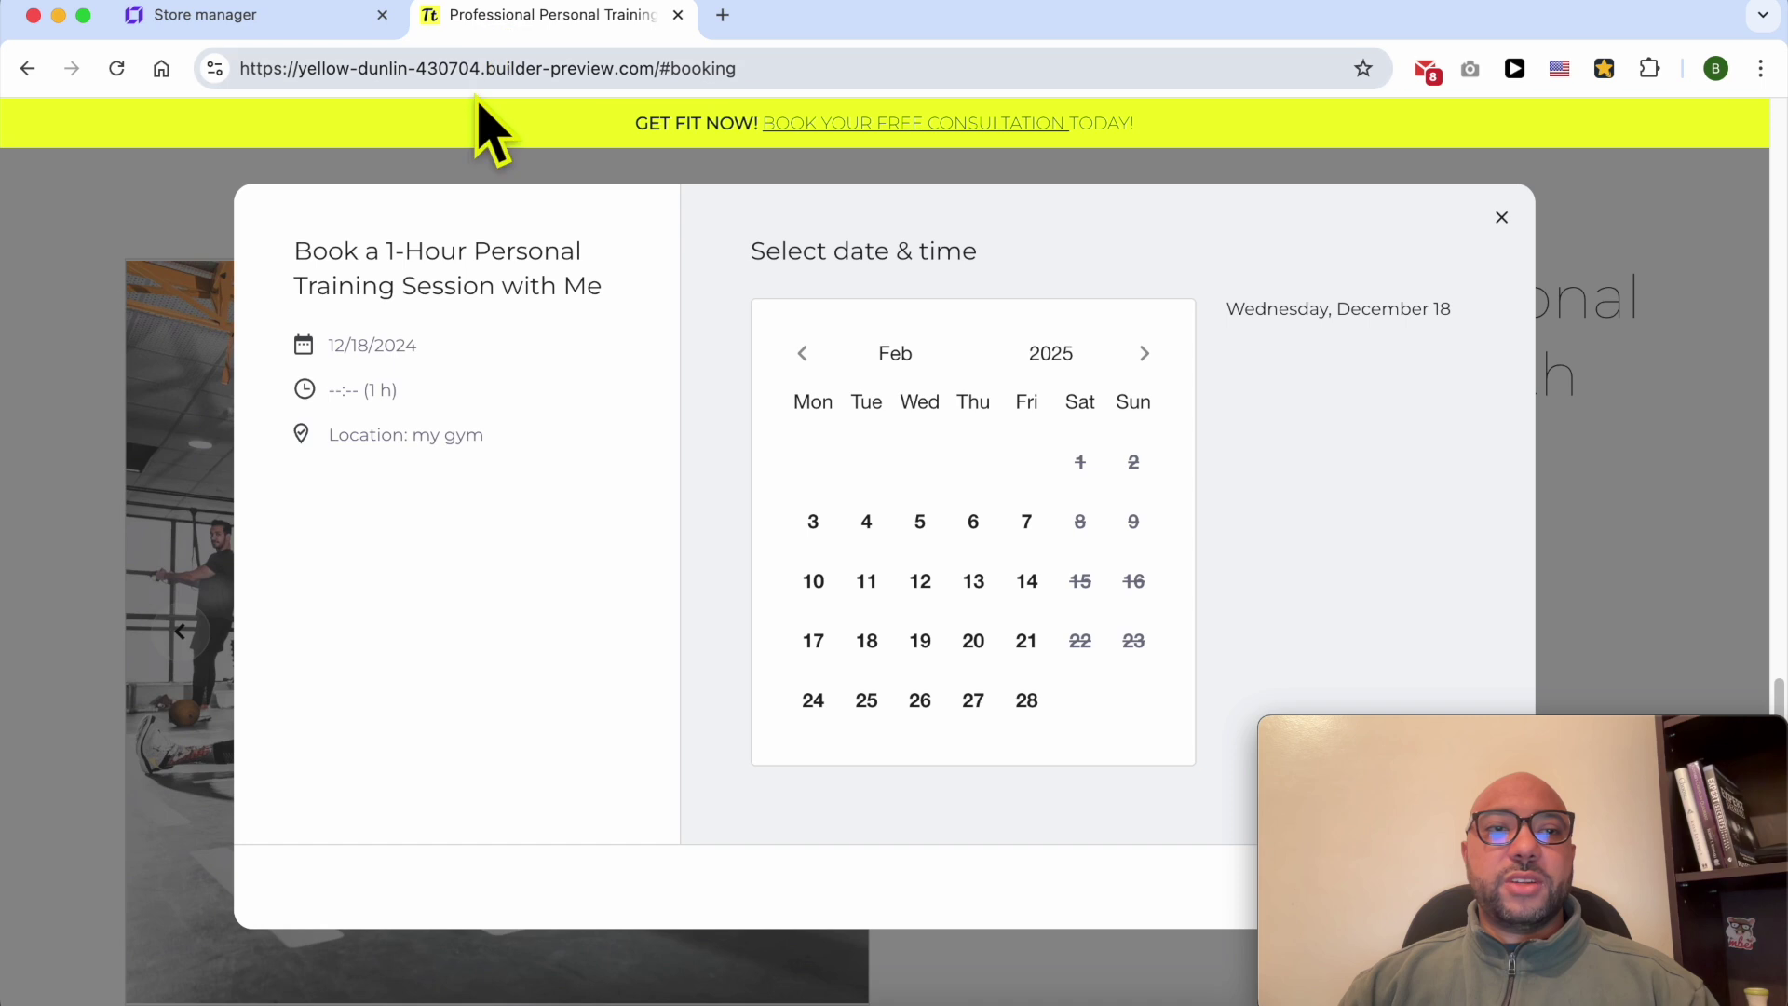
pyautogui.click(118, 68)
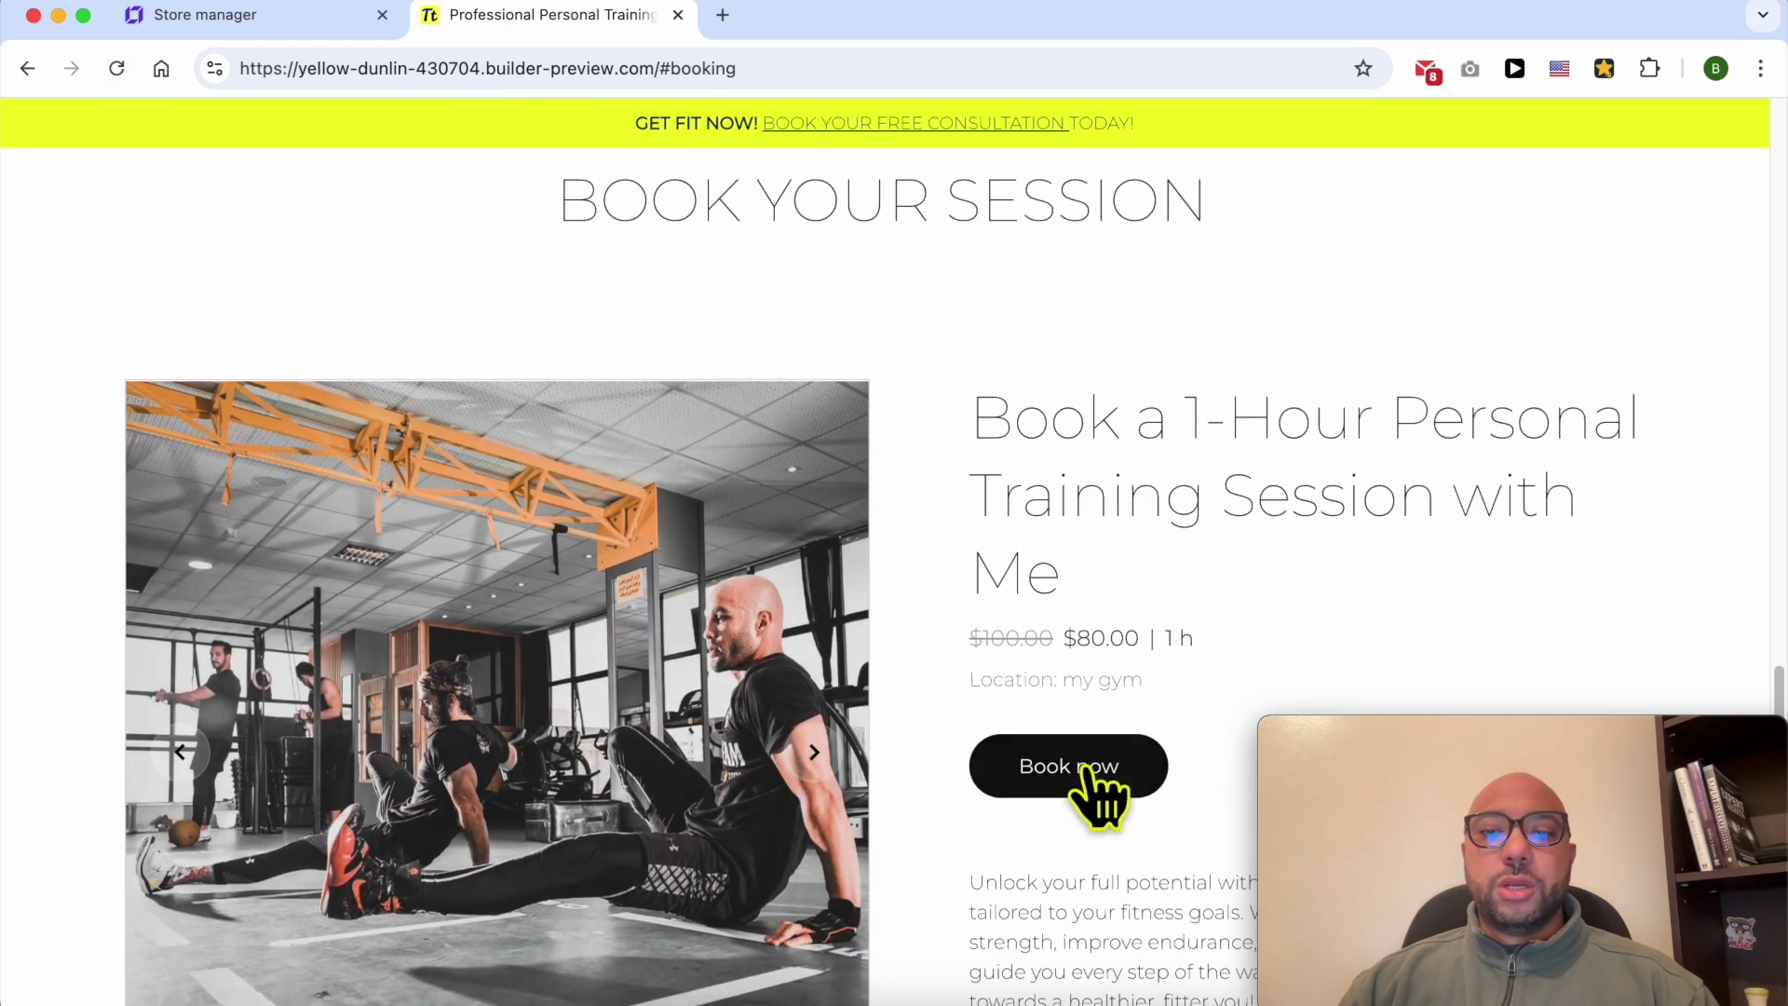
pyautogui.click(1098, 786)
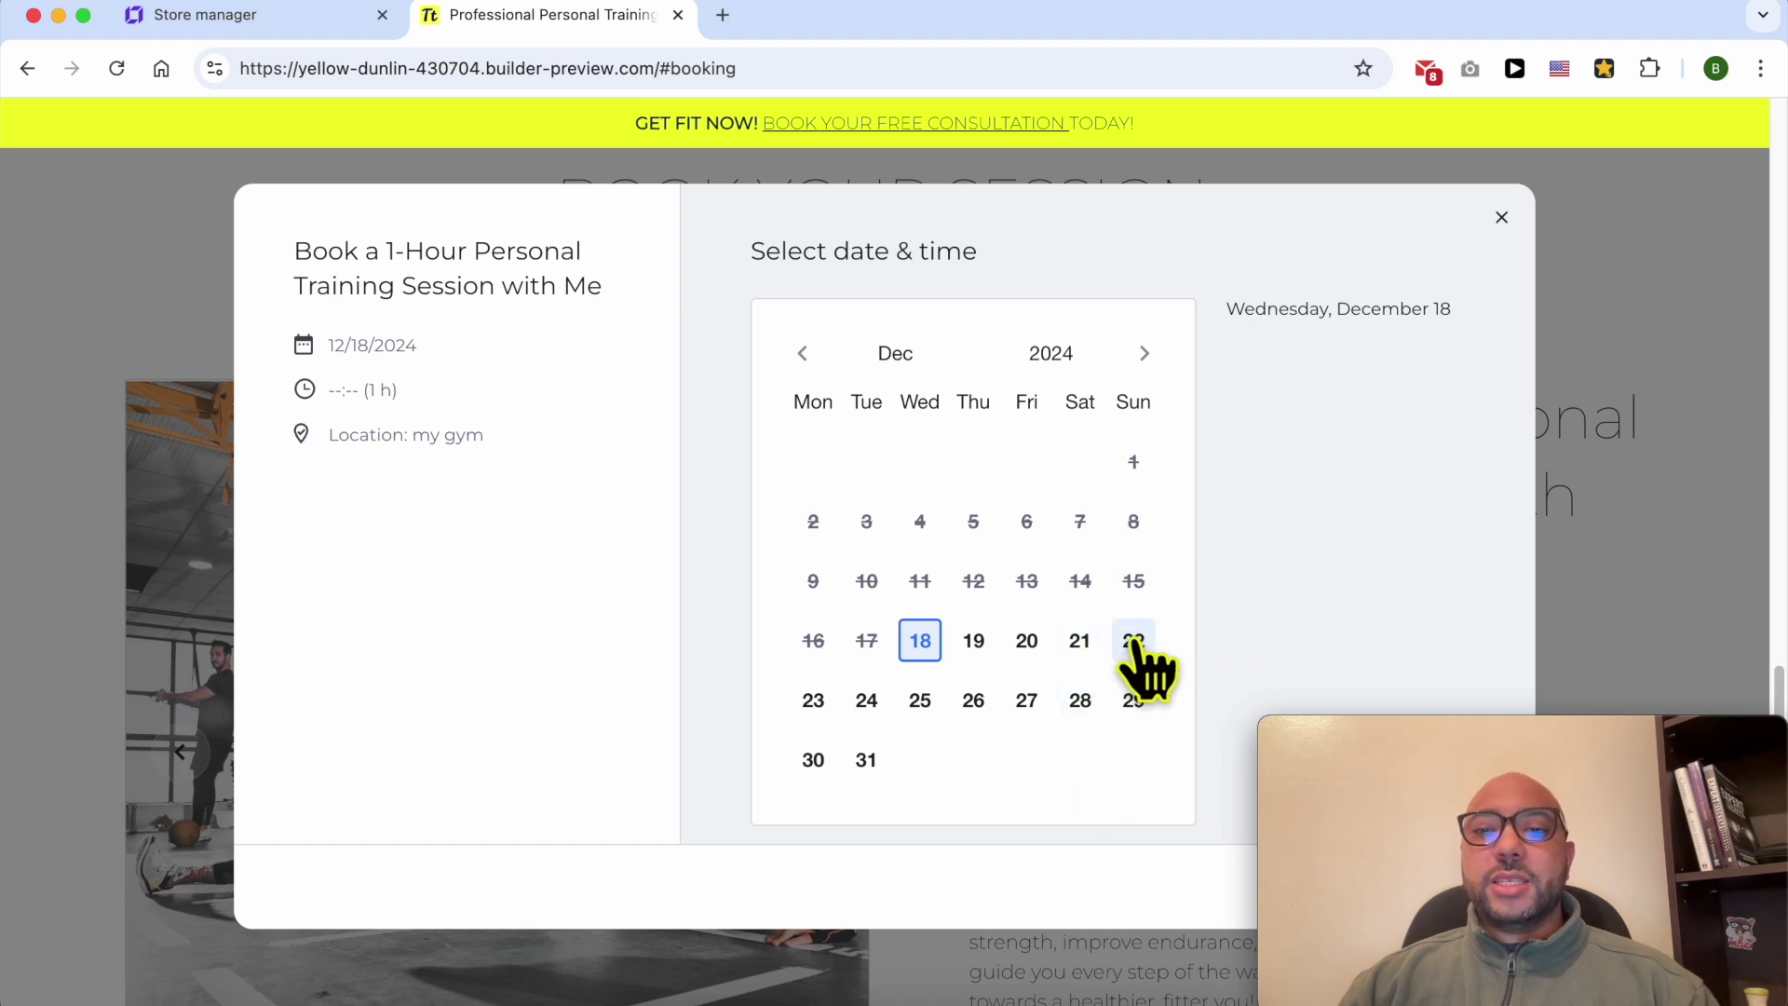
# - Choose Saturday, January 4, 2025 at 06:00 PM as the date and time of the training session
pyautogui.click(1144, 354)
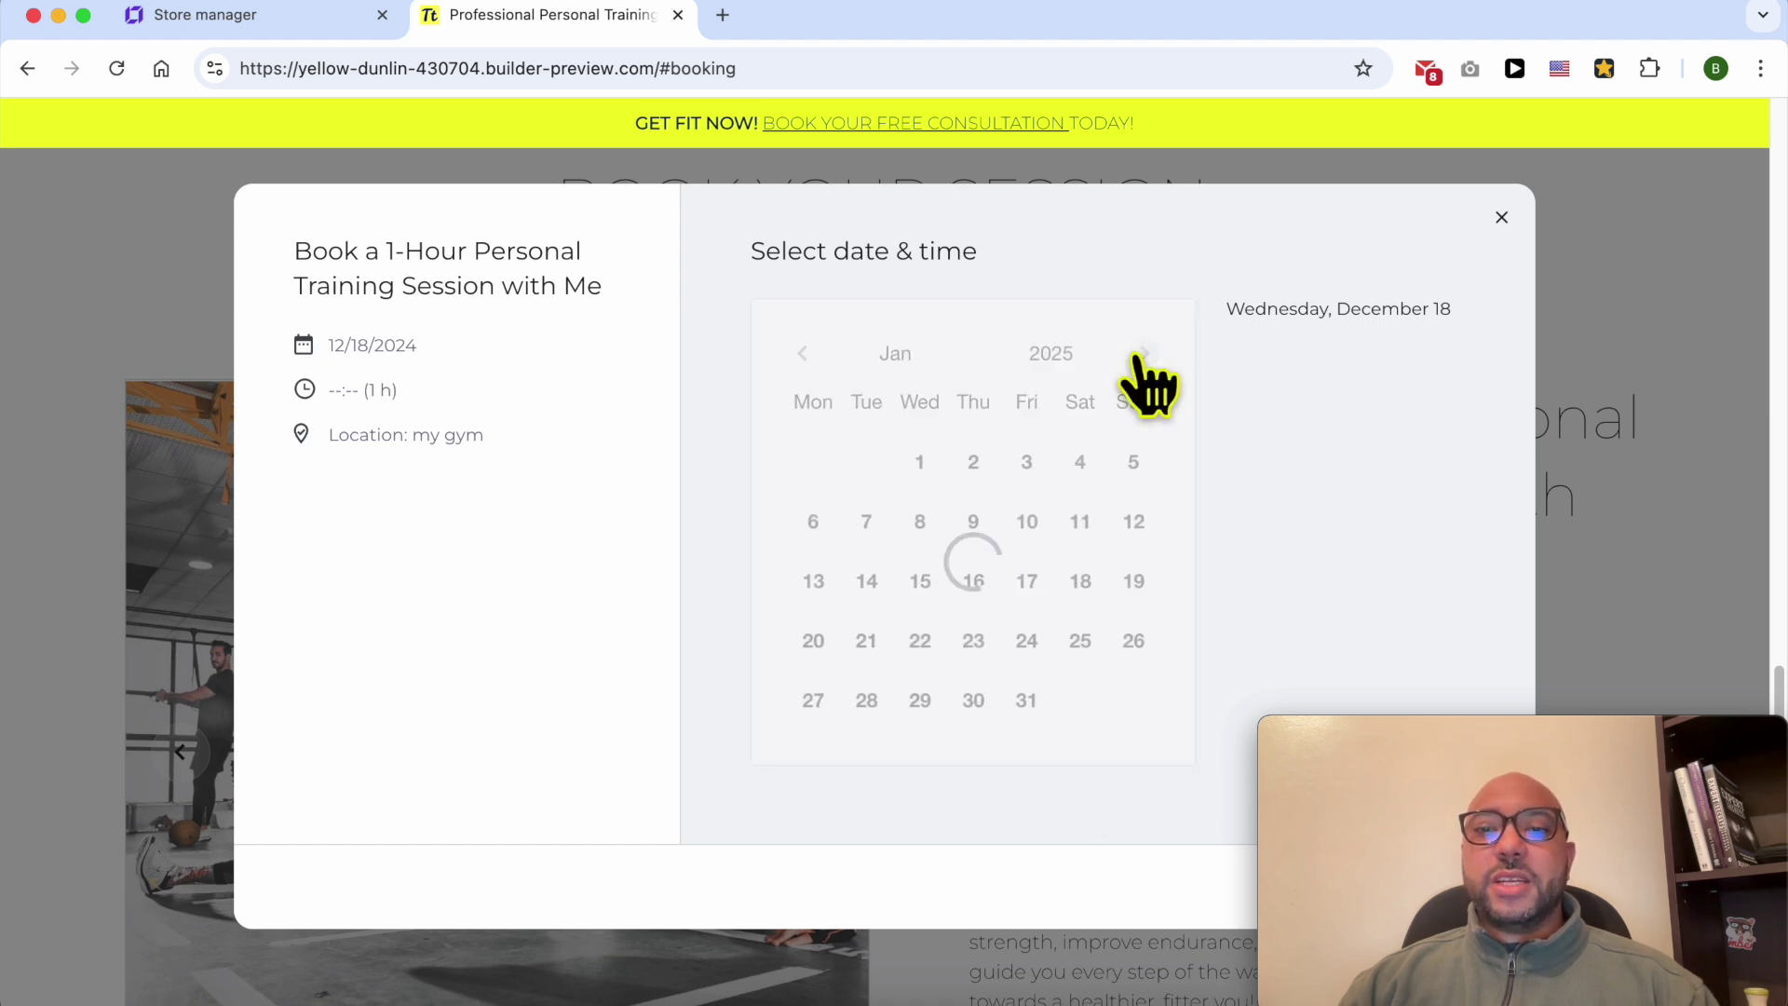
pyautogui.click(1082, 468)
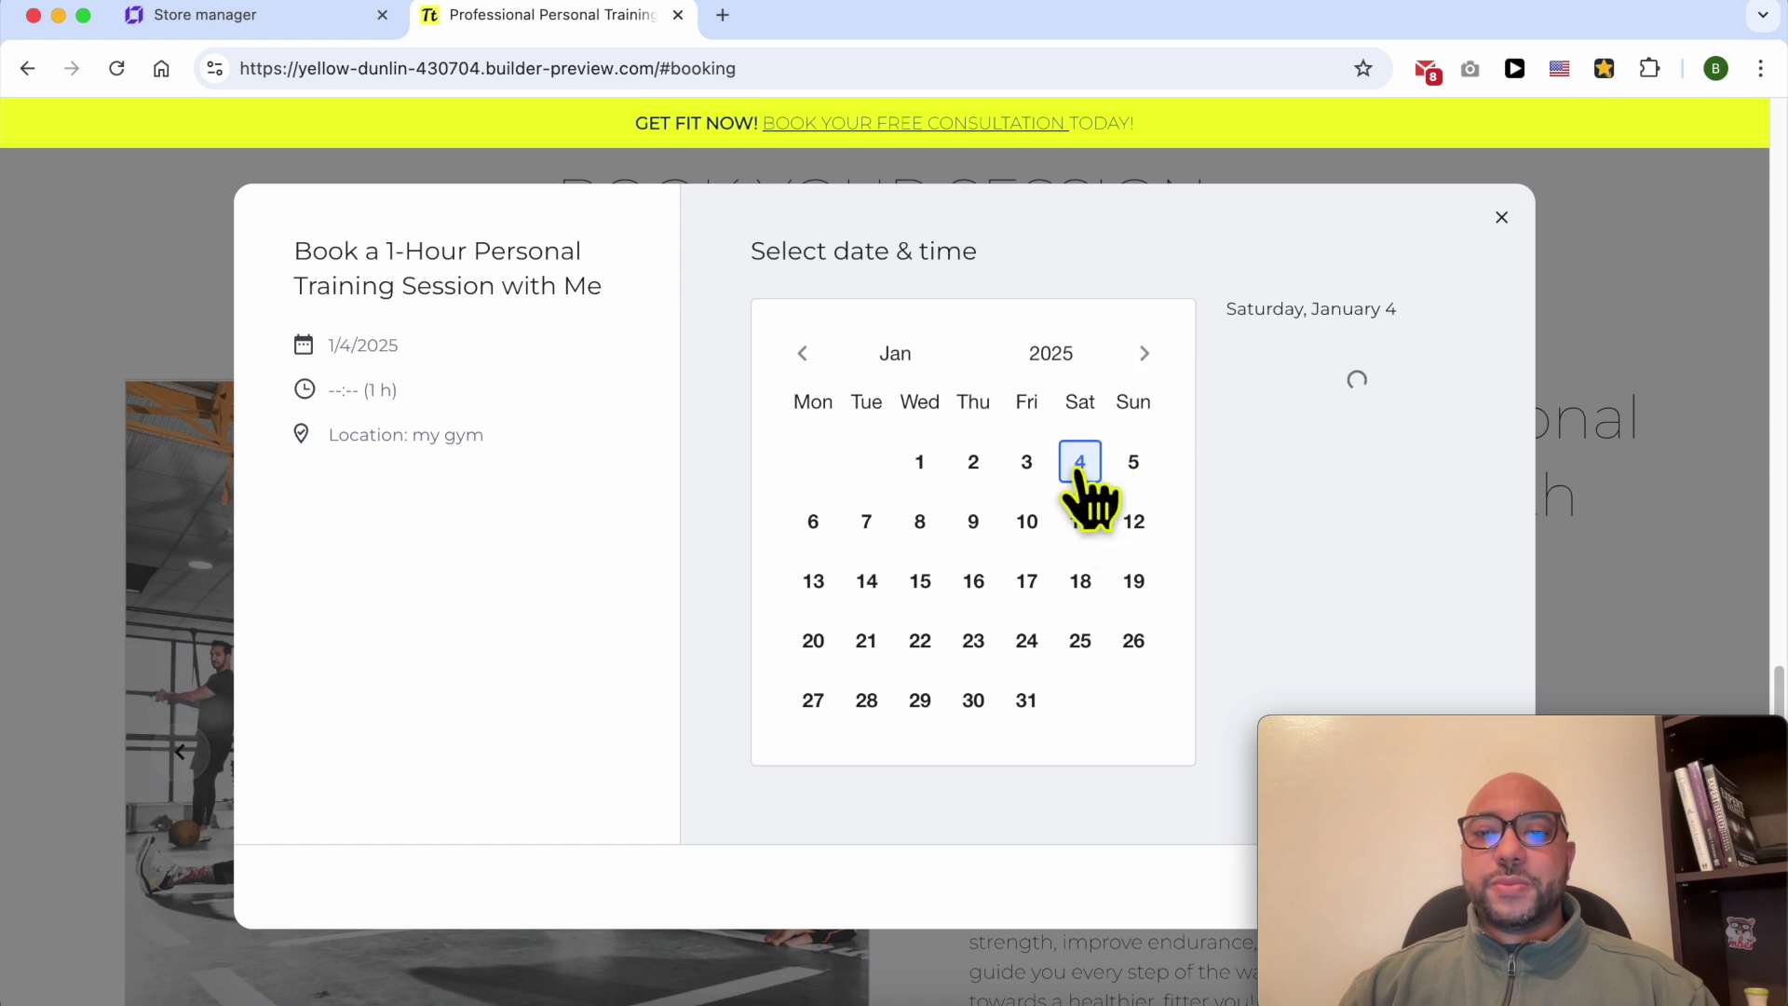
pyautogui.click(1351, 509)
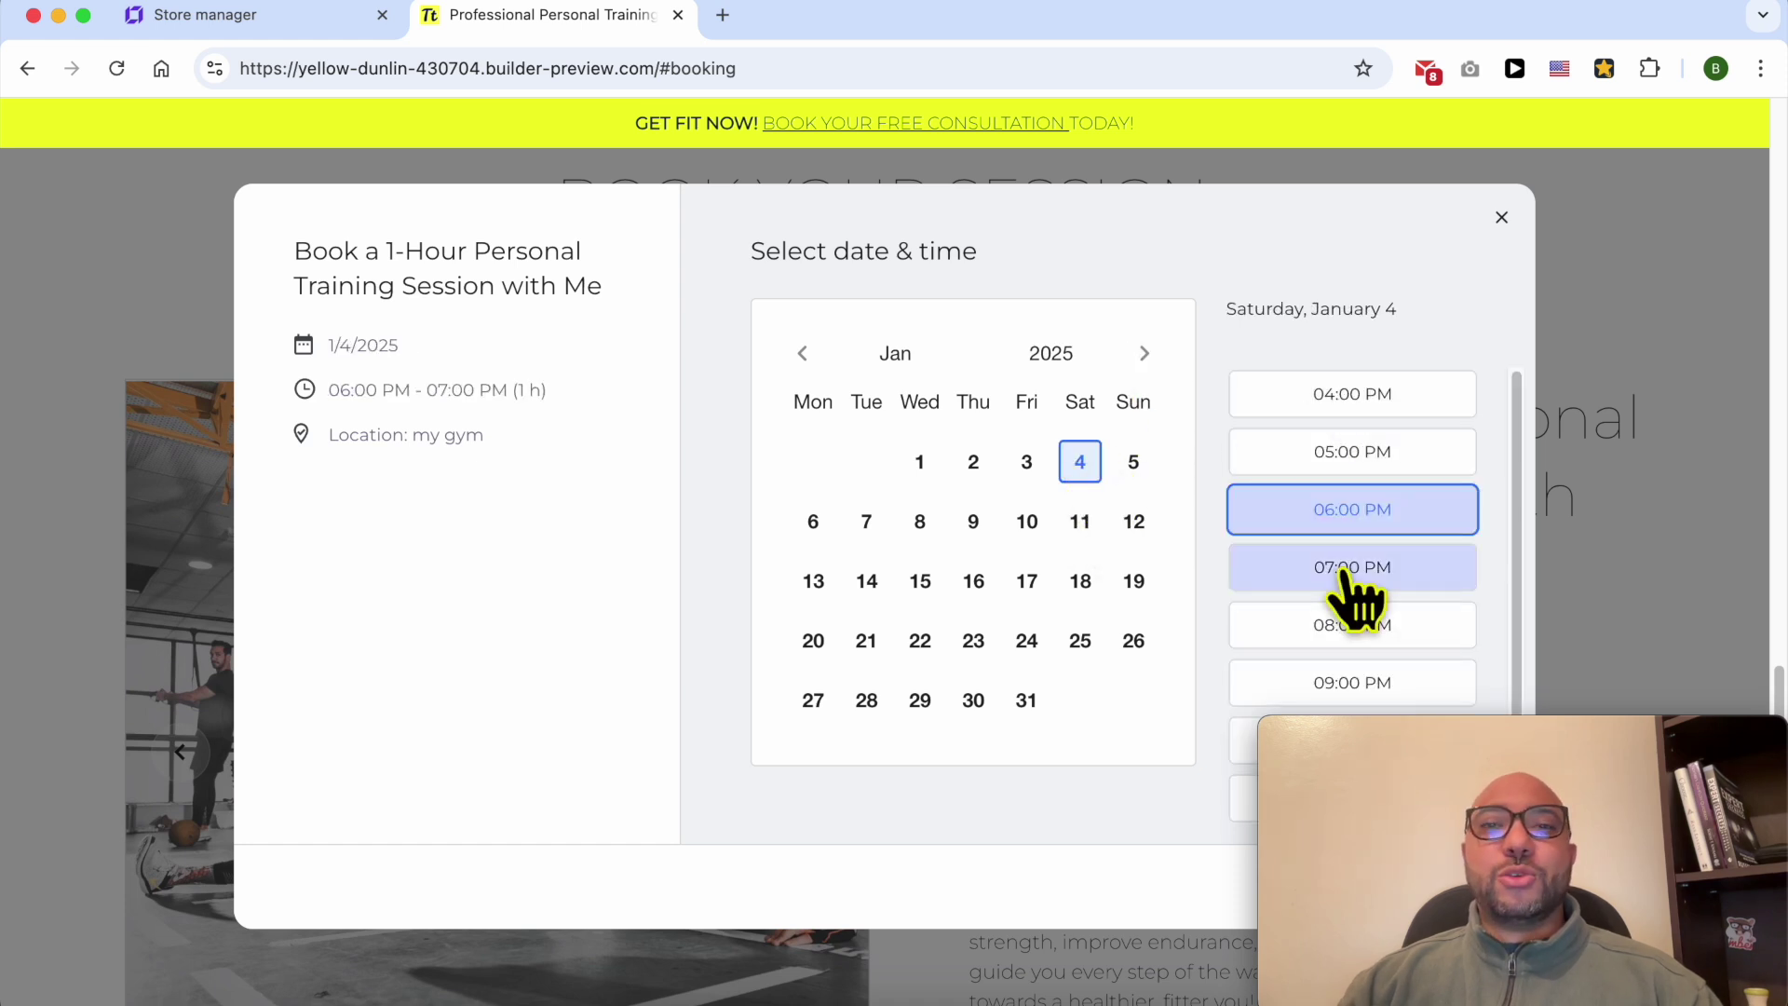